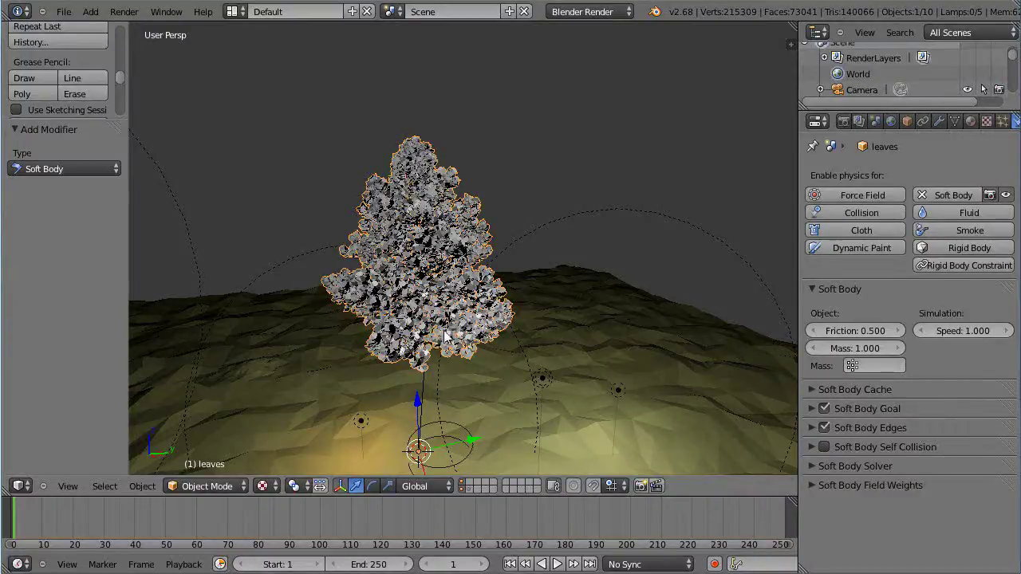
pyautogui.moveTo(444, 336)
pyautogui.mouseDown(button='middle')
pyautogui.moveTo(450, 323)
pyautogui.moveTo(513, 304)
pyautogui.moveTo(463, 312)
pyautogui.moveTo(491, 307)
pyautogui.moveTo(467, 342)
pyautogui.moveTo(446, 343)
pyautogui.mouseUp(button='middle')
pyautogui.scroll(-4, 472, 268)
pyautogui.scroll(4, 445, 339)
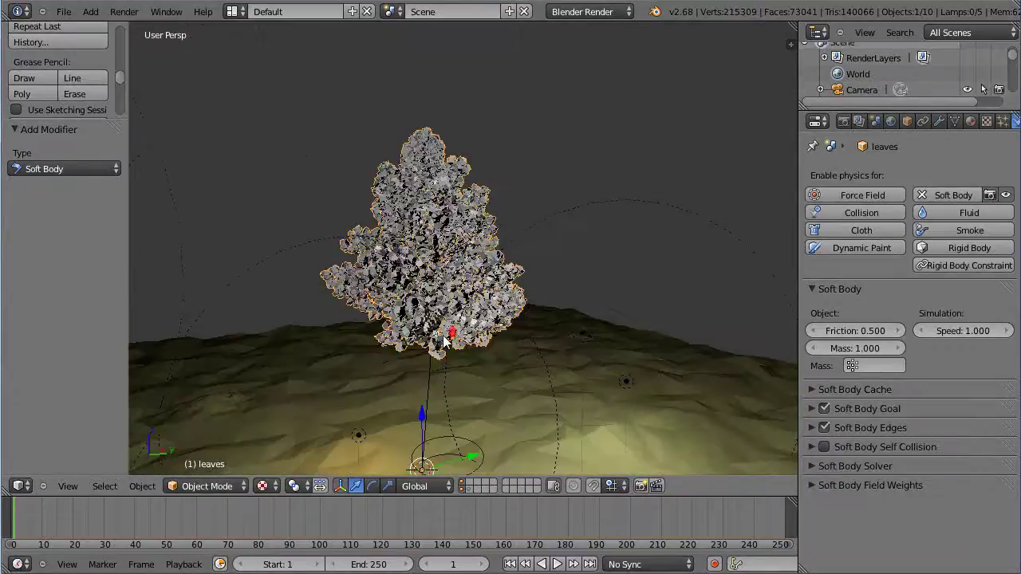
pyautogui.scroll(-2, 496, 349)
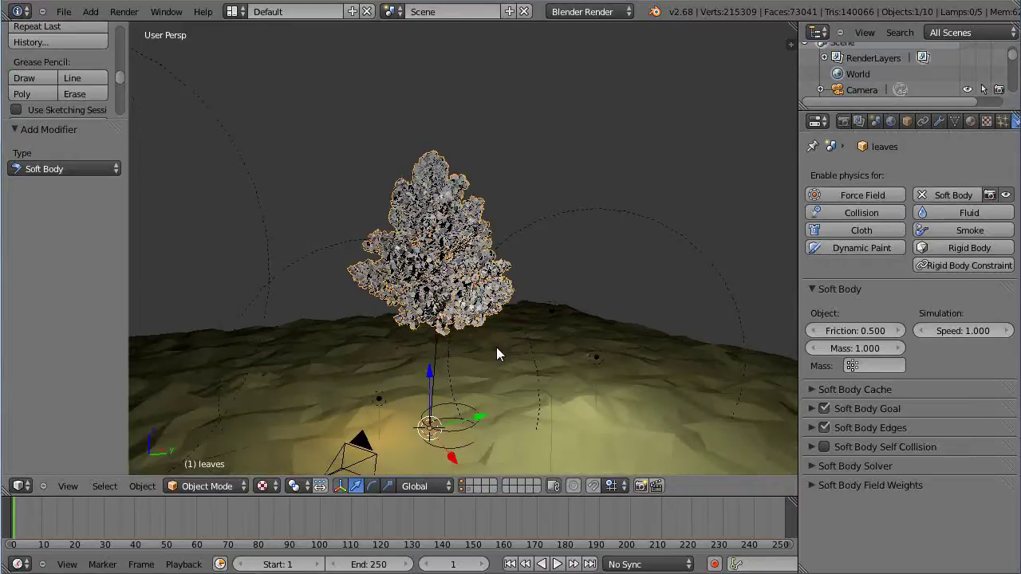
pyautogui.scroll(-1, 496, 347)
pyautogui.scroll(1, 496, 347)
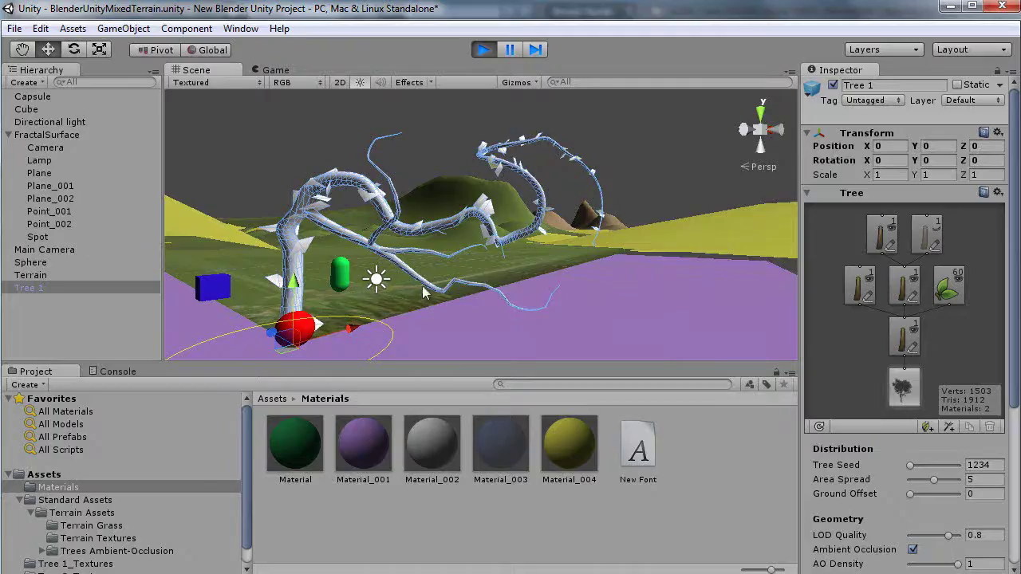
# - Inspect the existing terrain and Tree 1 objects and their component settings
pyautogui.click(18, 275)
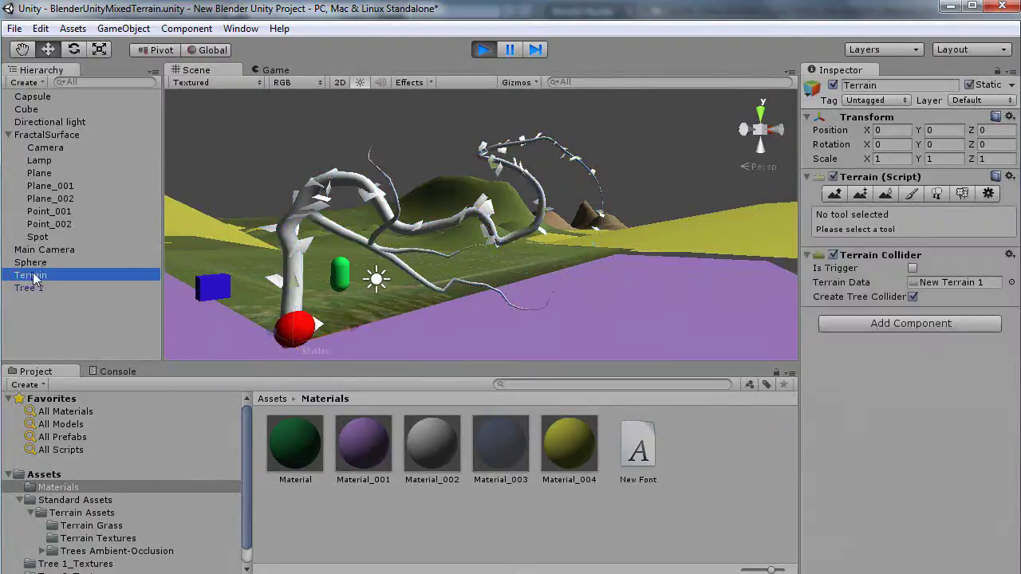
pyautogui.keyDown('alt'); pyautogui.moveTo(443, 271); pyautogui.dragTo(363, 271); pyautogui.keyUp('alt')
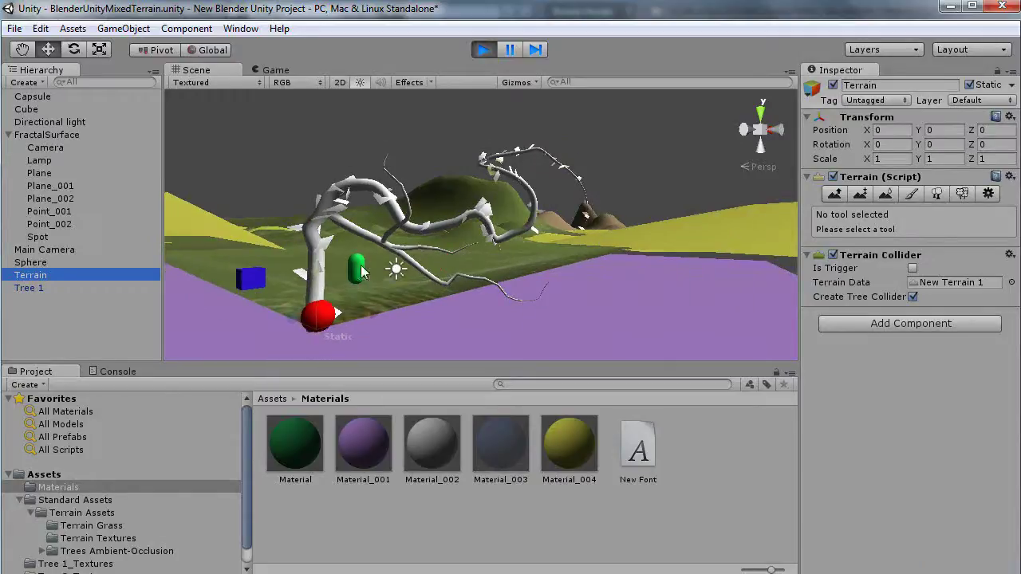
pyautogui.click(29, 289)
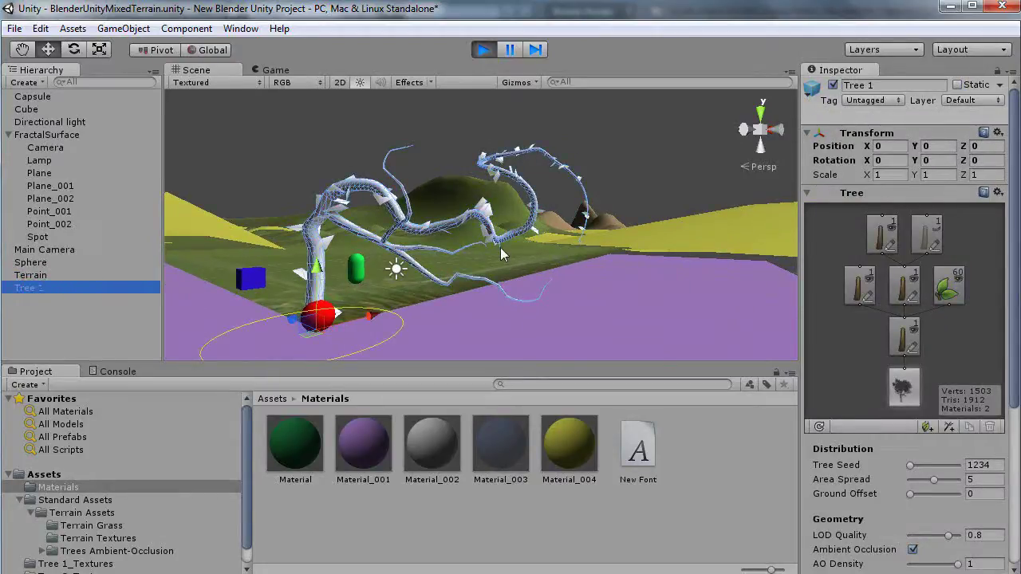
pyautogui.moveTo(501, 254); pyautogui.dragTo(622, 231)
pyautogui.moveTo(621, 231); pyautogui.dragTo(824, 251, button='middle')
pyautogui.click(363, 273)
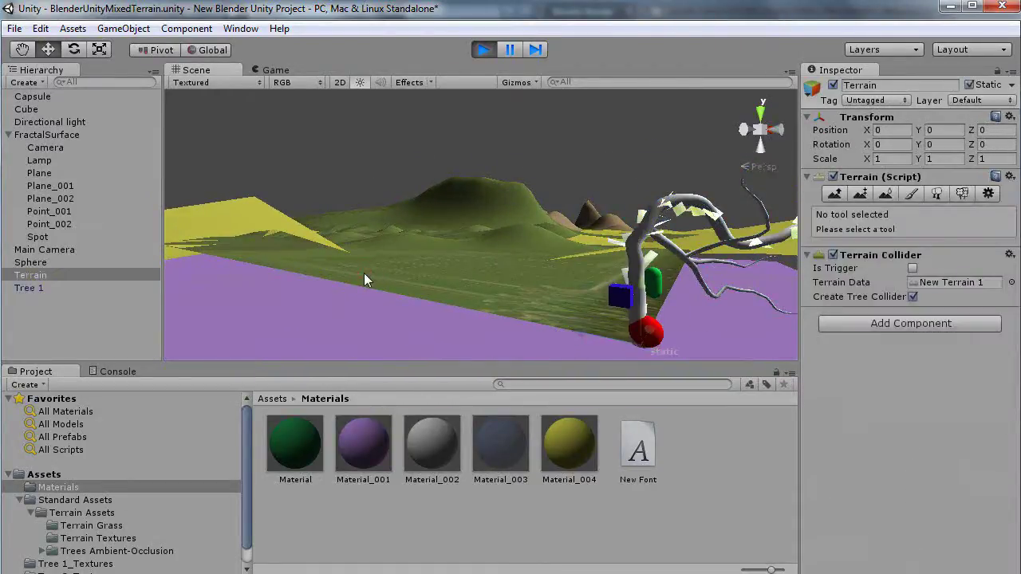
# - Add a new Tree object to the scene and move it along the Z axis to about 16.9
pyautogui.click(32, 83)
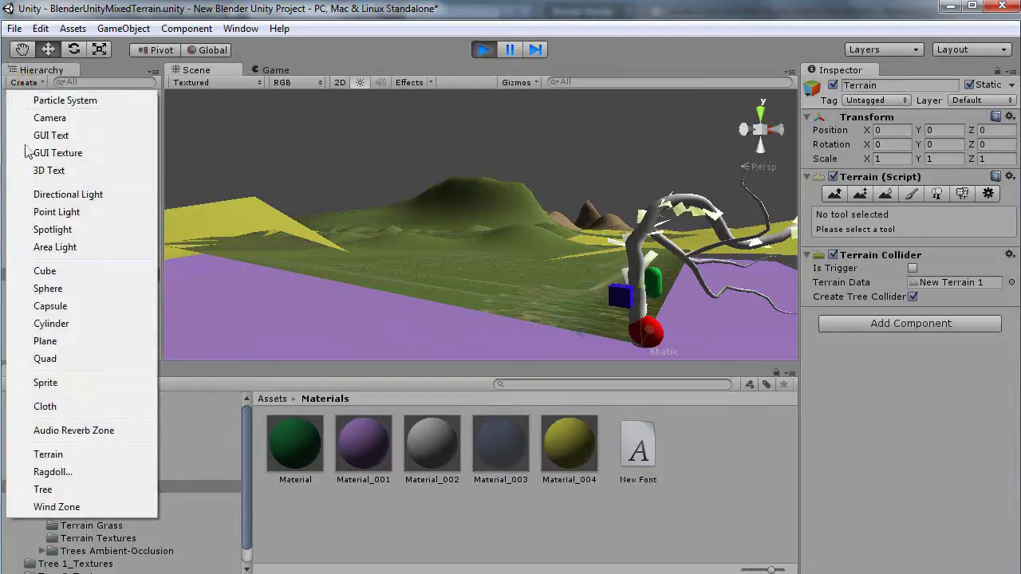
pyautogui.click(42, 489)
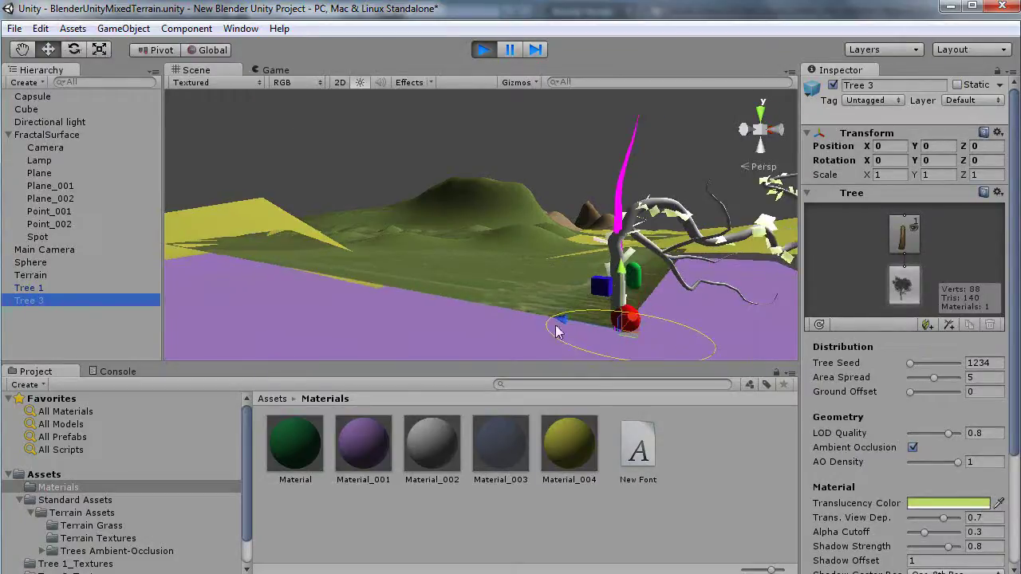
pyautogui.moveTo(562, 329); pyautogui.dragTo(329, 260)
pyautogui.scroll(2, 488, 303)
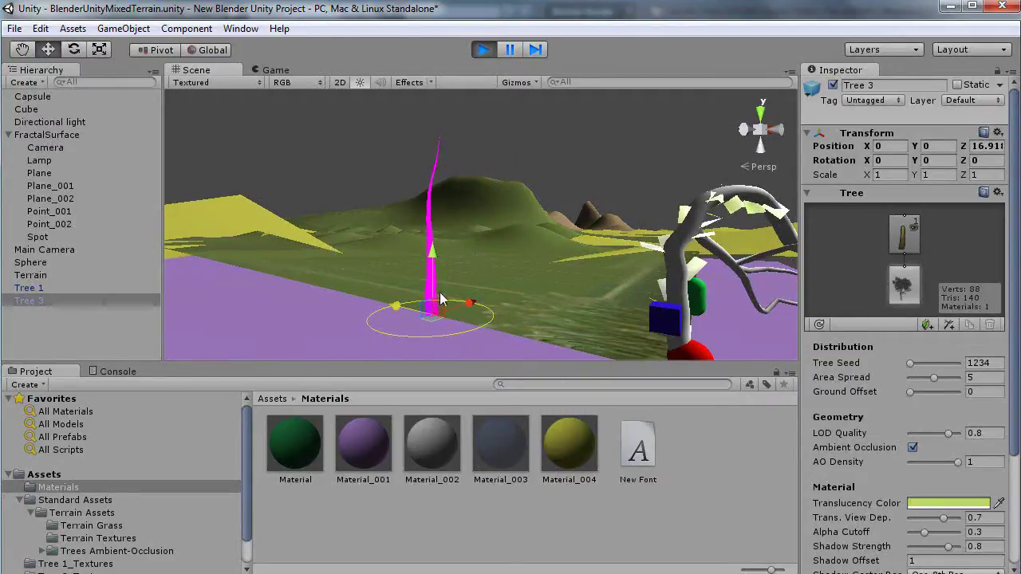
pyautogui.moveTo(430, 300); pyautogui.dragTo(283, 294, button='middle')
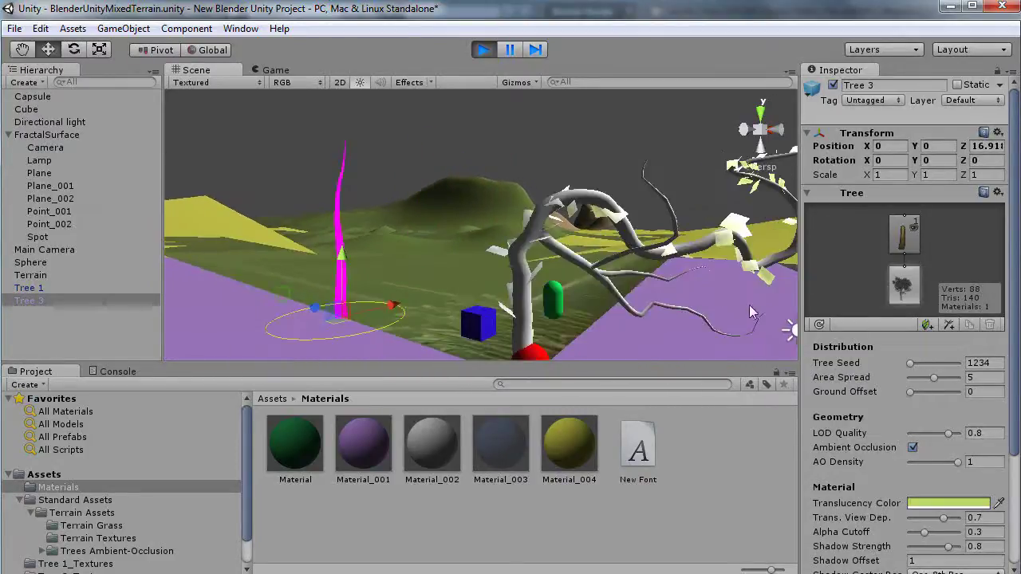
pyautogui.moveTo(394, 261); pyautogui.dragTo(492, 288, button='middle')
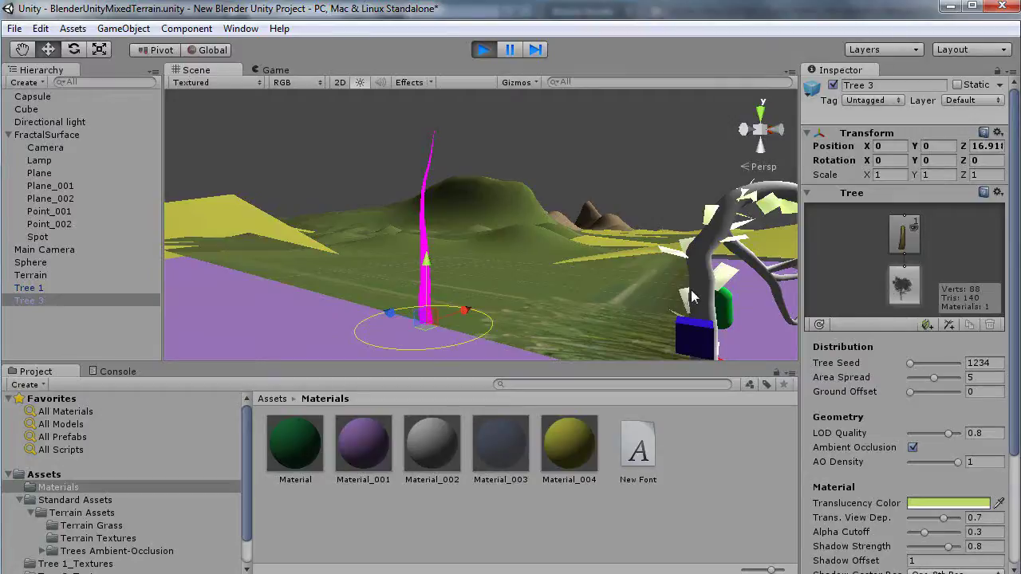
# - Adjust the new tree's root distribution with a higher Tree Seed, an Area Spread of 6.8 and a Ground Offset of 0.2
pyautogui.click(32, 302)
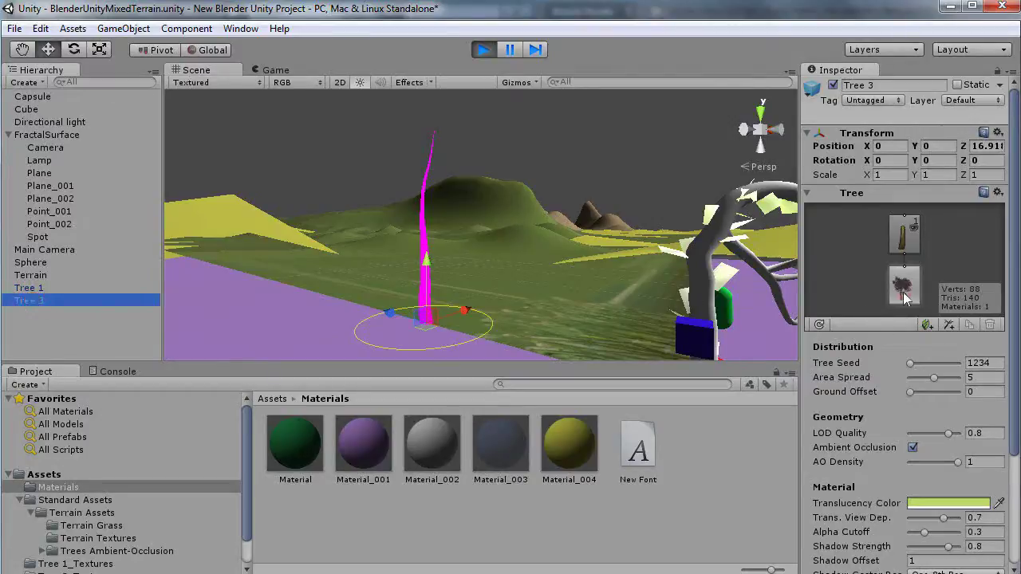
pyautogui.press('f')
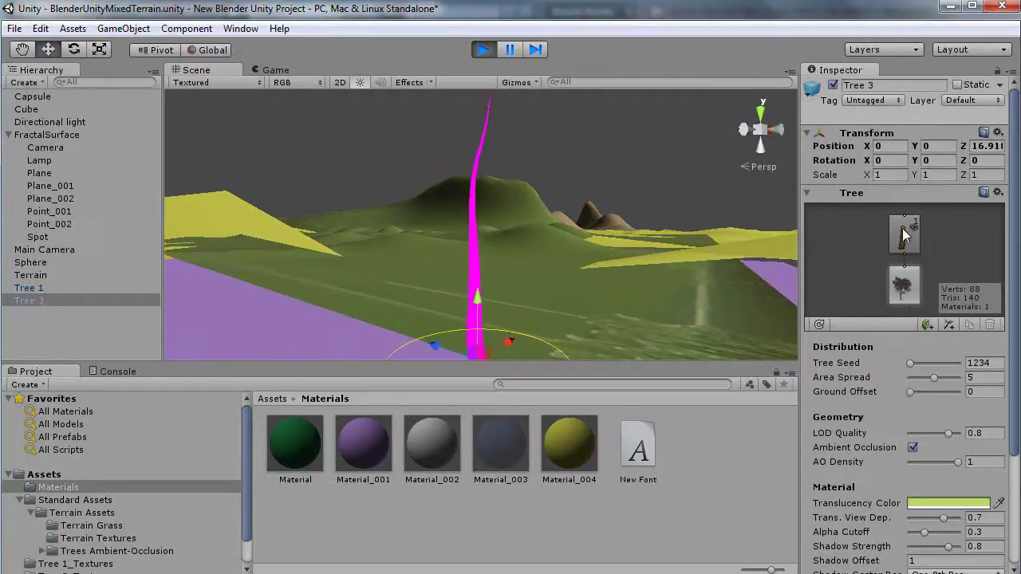
pyautogui.click(904, 233)
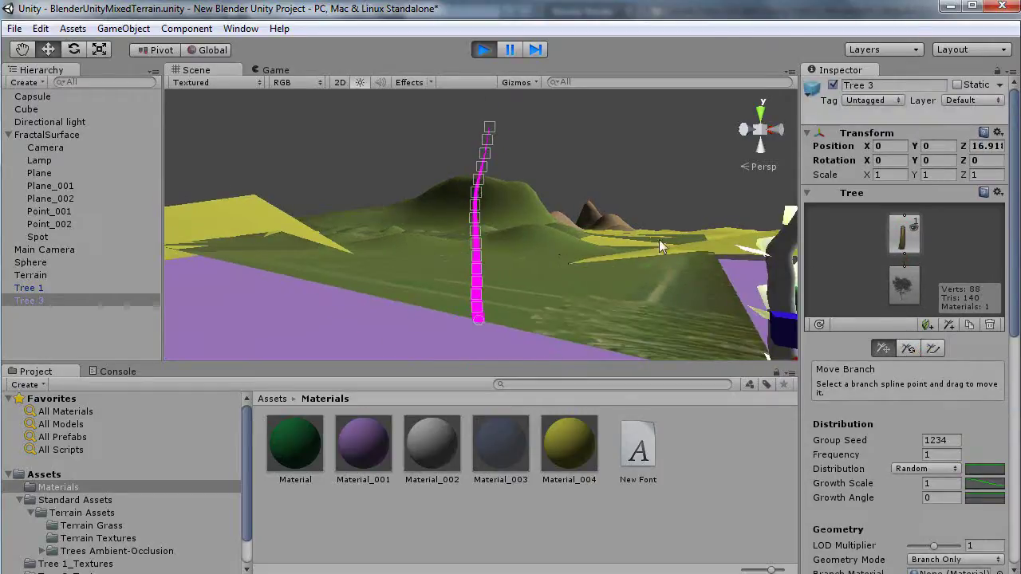
pyautogui.click(902, 289)
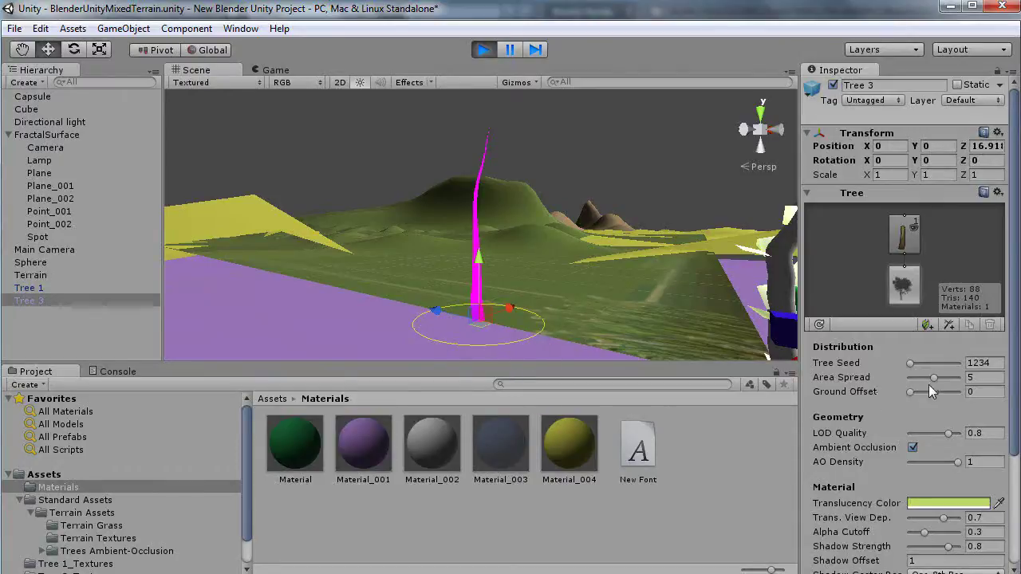
pyautogui.moveTo(934, 376)
pyautogui.mouseDown()
pyautogui.moveTo(945, 378)
pyautogui.moveTo(911, 391)
pyautogui.moveTo(910, 364)
pyautogui.moveTo(929, 365)
pyautogui.moveTo(920, 366)
pyautogui.mouseUp()
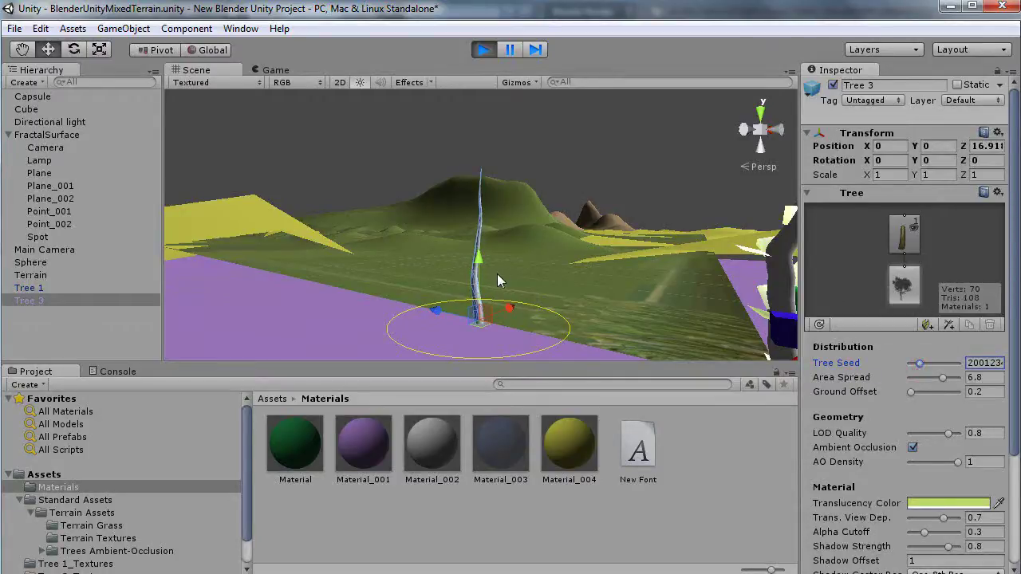
# - Bend the tip of the new tree's trunk sideways by moving its upper spline points with Move Branch
pyautogui.scroll(3, 497, 280)
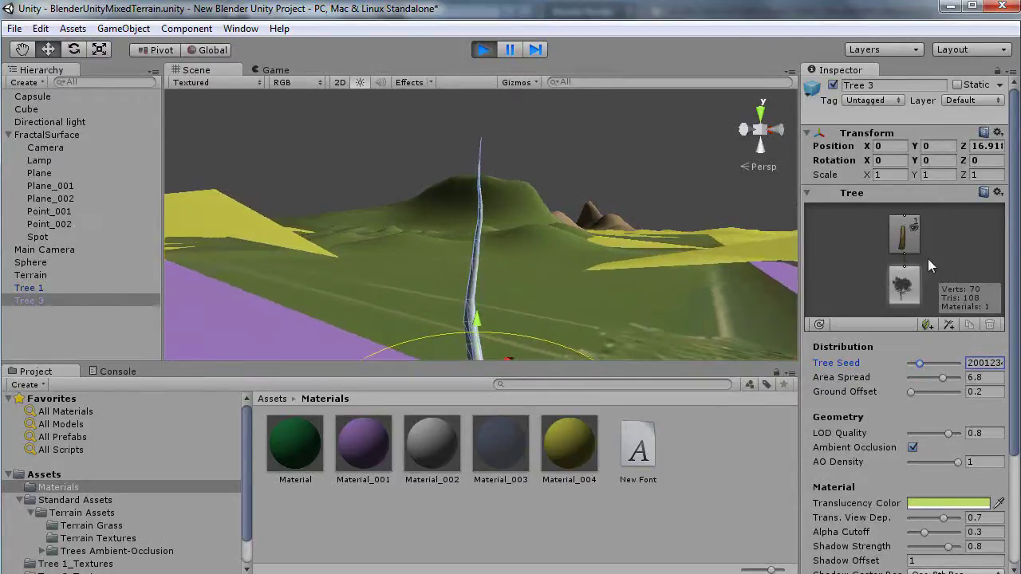
pyautogui.click(903, 238)
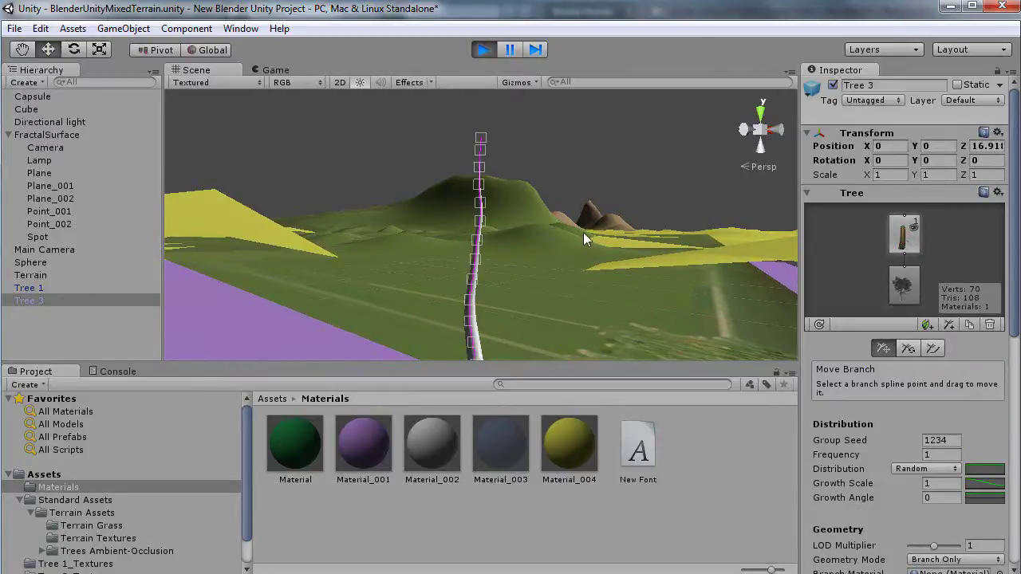
pyautogui.scroll(-2, 583, 232)
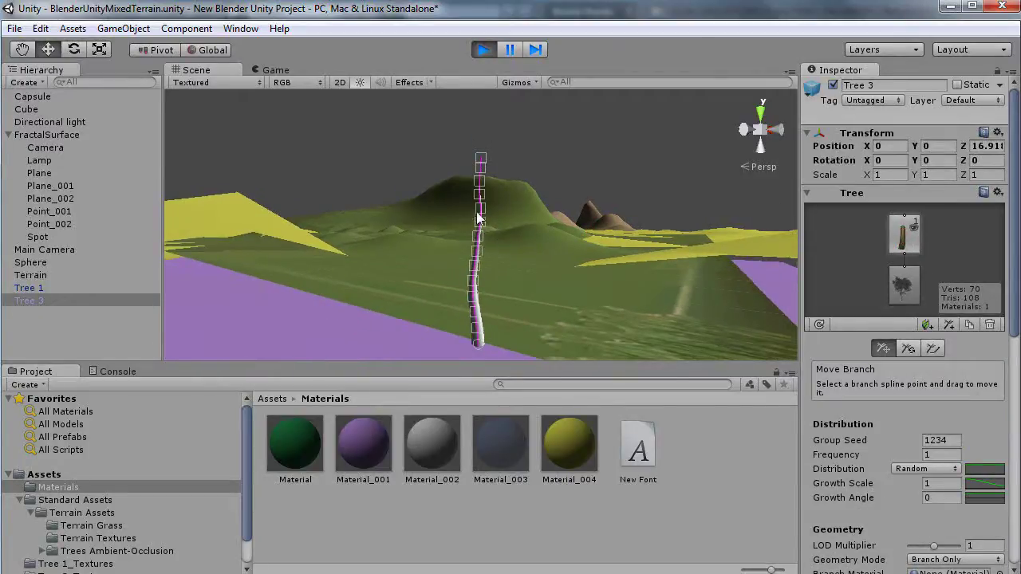
pyautogui.moveTo(481, 162); pyautogui.dragTo(519, 149)
pyautogui.moveTo(480, 224); pyautogui.dragTo(509, 159)
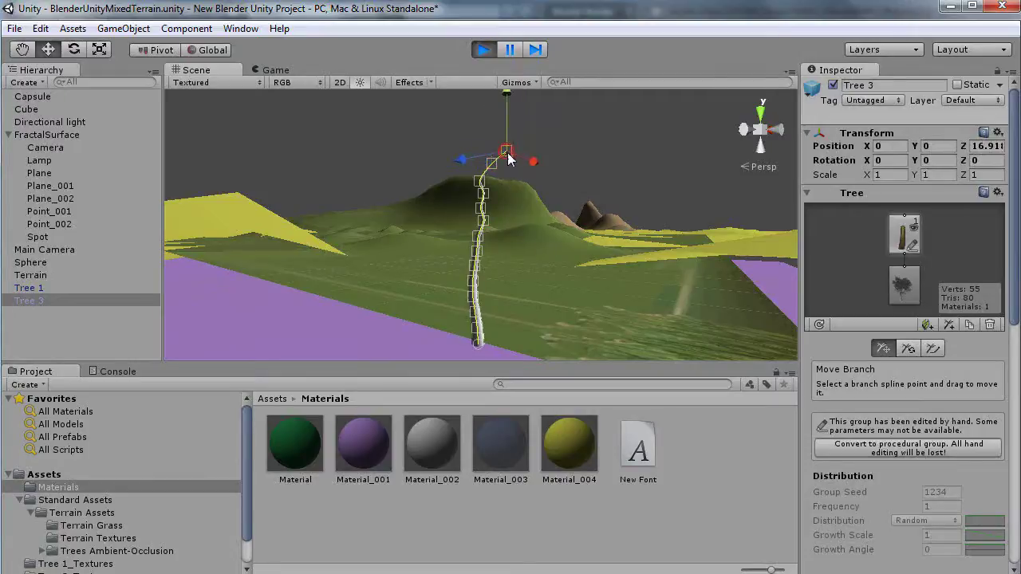
# - Rotate the trunk slightly around a spline point at about mid-height with Rotate Branch
pyautogui.click(475, 272)
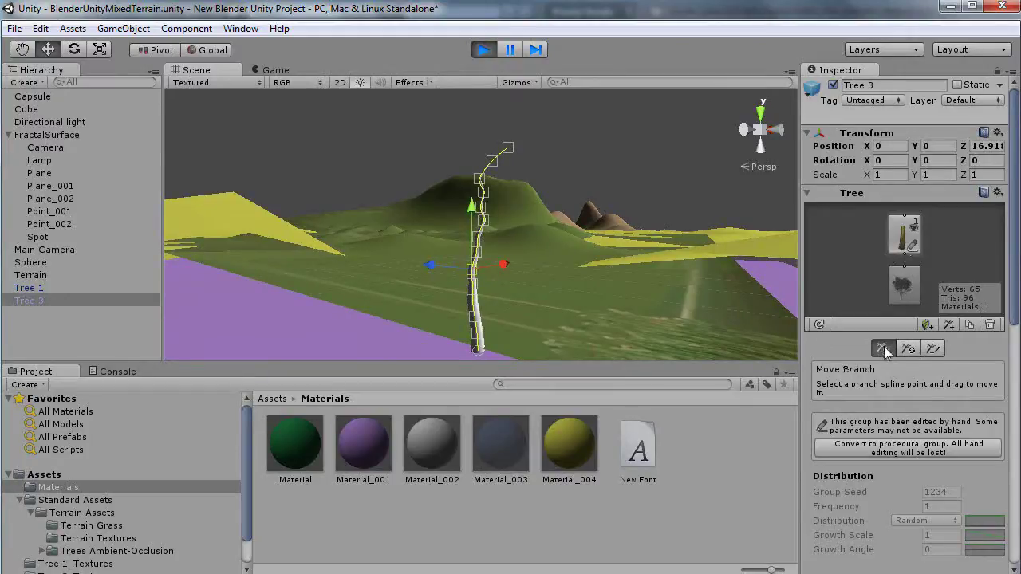
pyautogui.click(908, 348)
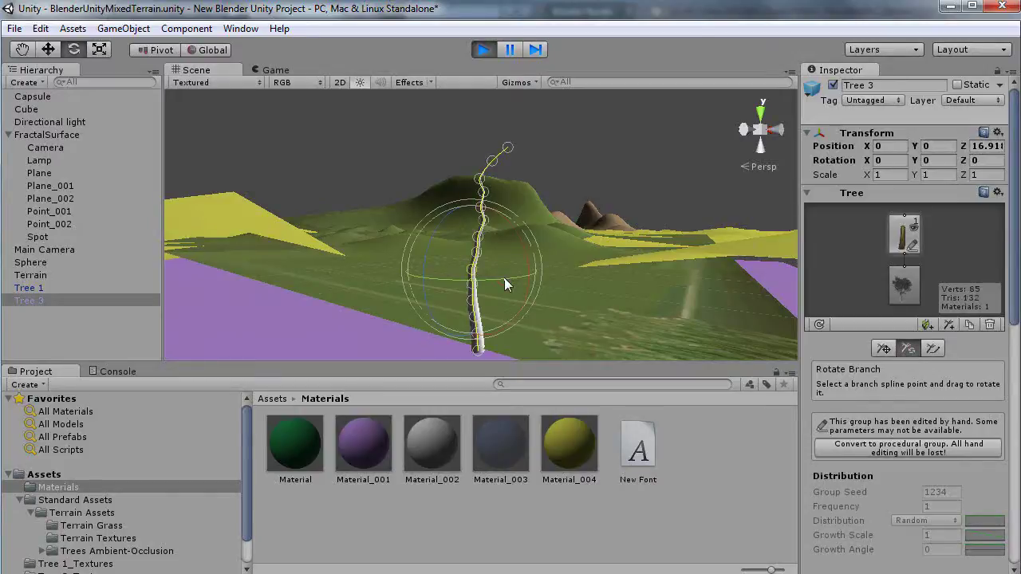
pyautogui.moveTo(504, 277)
pyautogui.mouseDown()
pyautogui.moveTo(539, 272)
pyautogui.moveTo(465, 285)
pyautogui.moveTo(487, 288)
pyautogui.mouseUp()
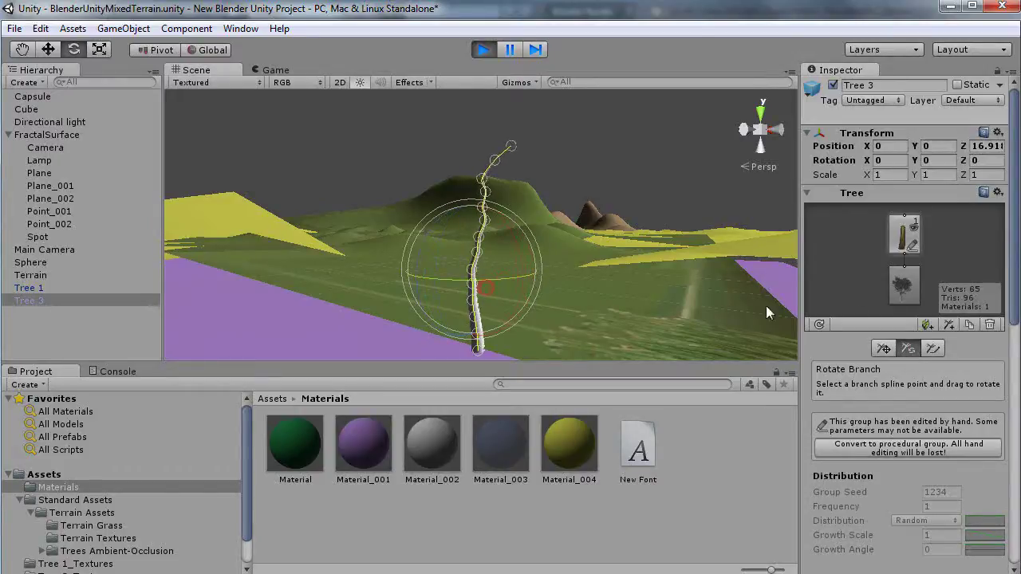
# - Redraw the upper trunk with Free Hand, ending with a long winding shape that extends to the left
pyautogui.click(933, 348)
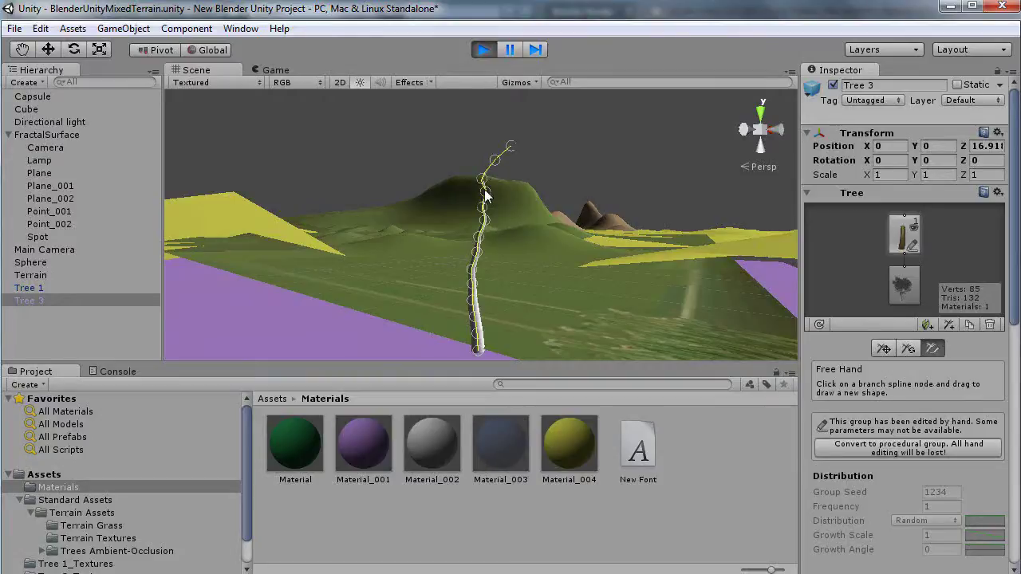
pyautogui.moveTo(487, 195); pyautogui.dragTo(510, 199)
pyautogui.moveTo(523, 234)
pyautogui.mouseDown()
pyautogui.moveTo(626, 182)
pyautogui.moveTo(684, 201)
pyautogui.mouseUp()
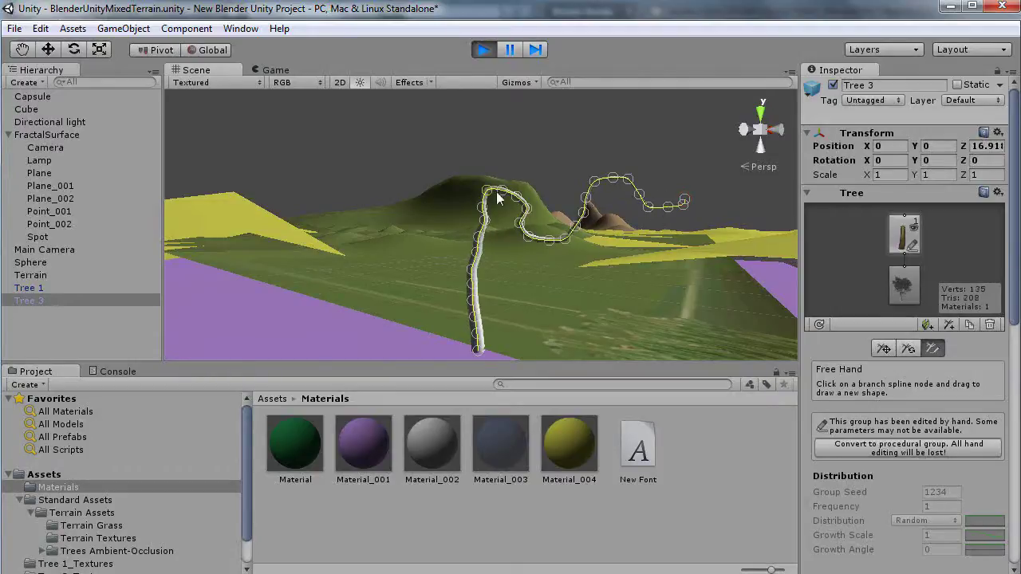
pyautogui.moveTo(485, 217)
pyautogui.mouseDown()
pyautogui.moveTo(401, 209)
pyautogui.moveTo(378, 233)
pyautogui.moveTo(319, 206)
pyautogui.moveTo(363, 146)
pyautogui.moveTo(291, 157)
pyautogui.moveTo(254, 196)
pyautogui.moveTo(240, 155)
pyautogui.mouseUp()
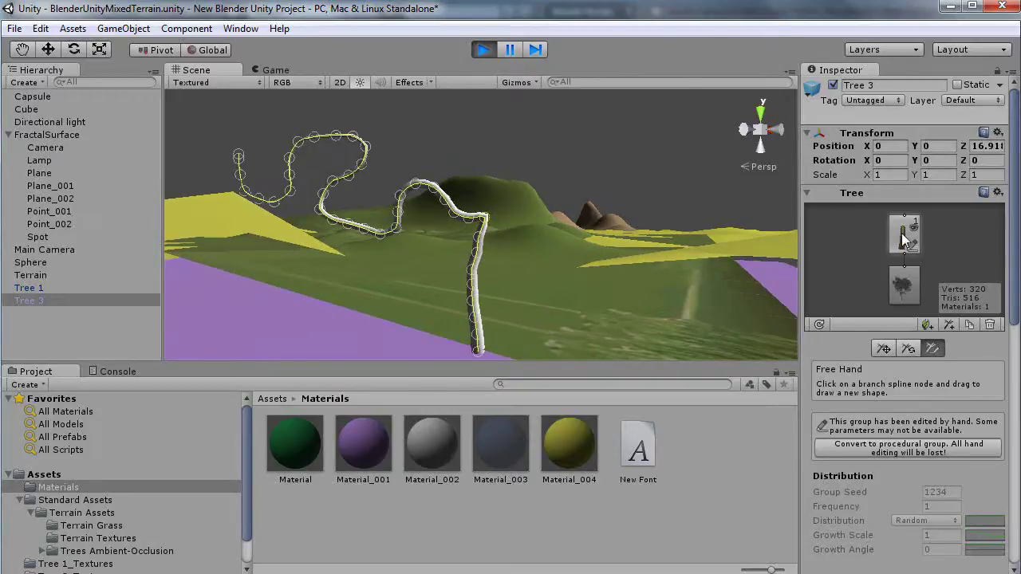
# - Add a branch group to the trunk and redraw its branch freehand as a zigzag curve rising upward
pyautogui.click(910, 292)
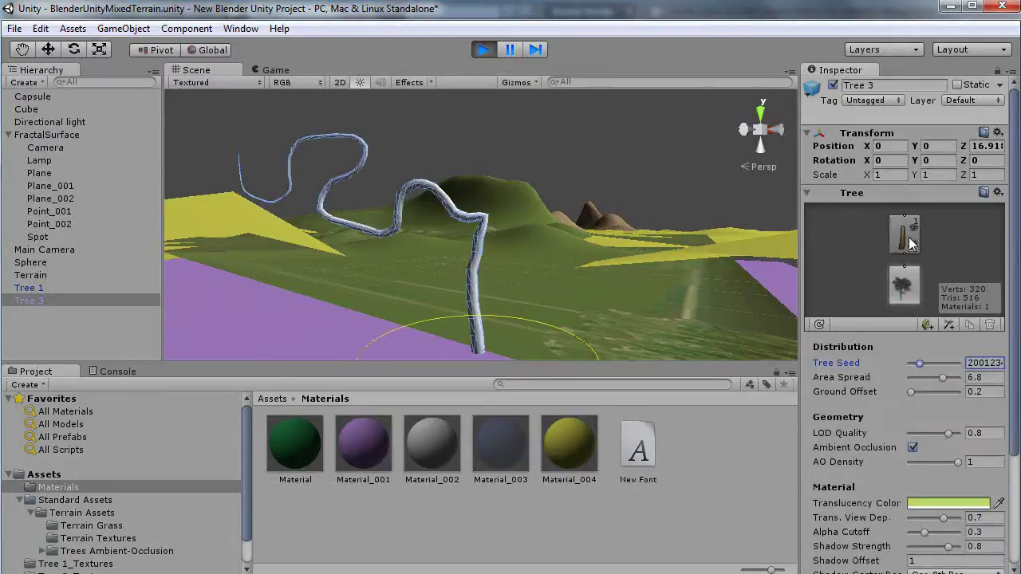
pyautogui.click(909, 276)
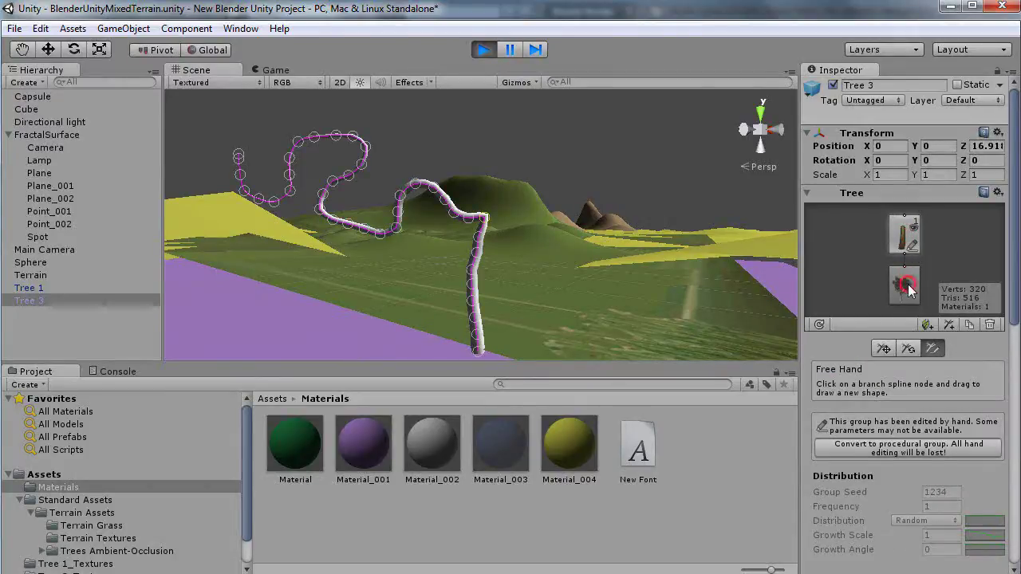
pyautogui.click(905, 233)
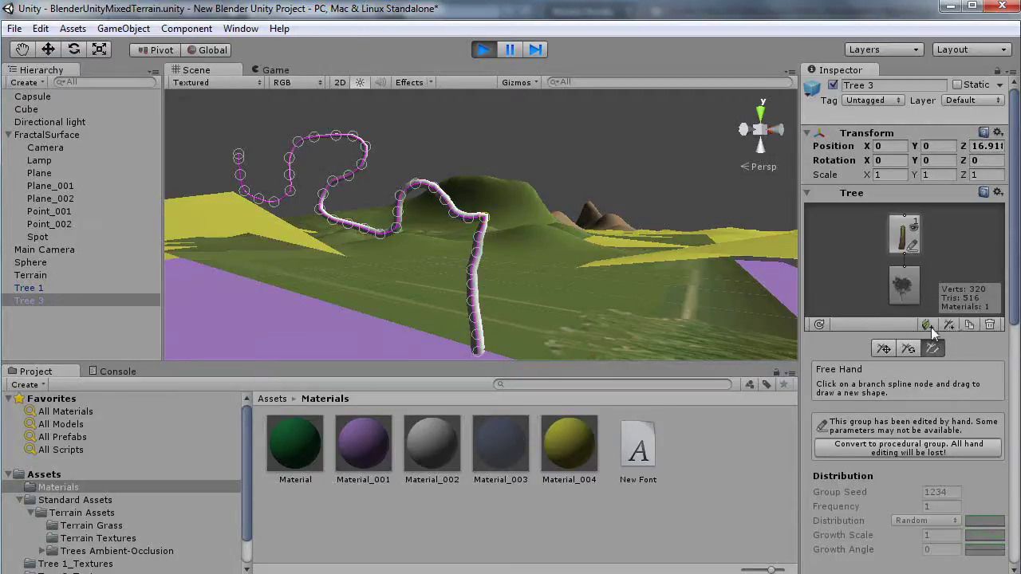
pyautogui.click(950, 325)
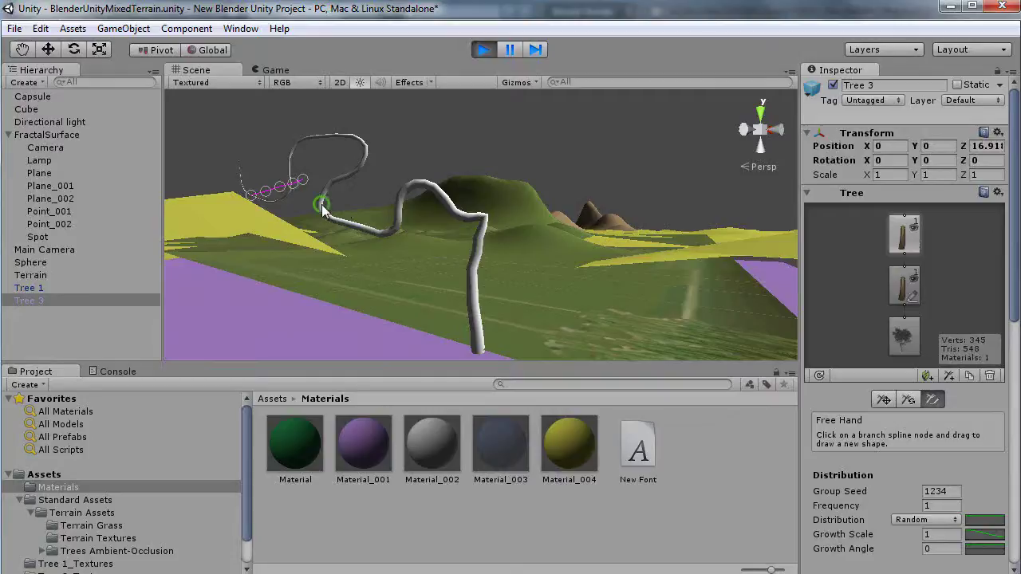
pyautogui.moveTo(322, 206); pyautogui.dragTo(406, 228, button='middle')
pyautogui.moveTo(368, 205)
pyautogui.mouseDown()
pyautogui.moveTo(339, 168)
pyautogui.moveTo(355, 141)
pyautogui.moveTo(389, 133)
pyautogui.mouseUp()
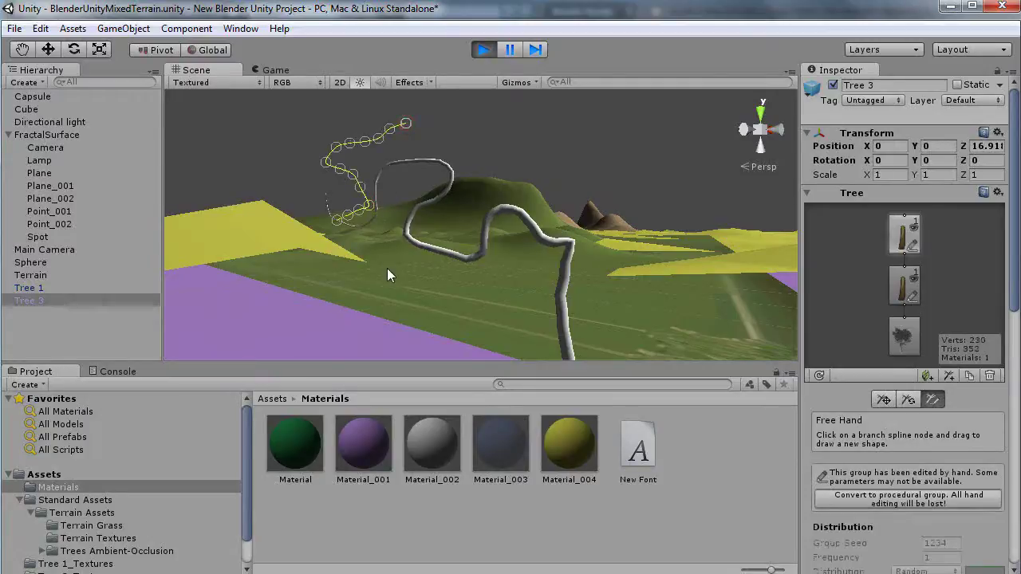
# - Add a second branch group to the trunk node of the new tree
pyautogui.moveTo(388, 269)
pyautogui.keyDown('alt'); pyautogui.mouseDown()
pyautogui.moveTo(365, 282)
pyautogui.moveTo(383, 280)
pyautogui.mouseUp(); pyautogui.keyUp('alt')
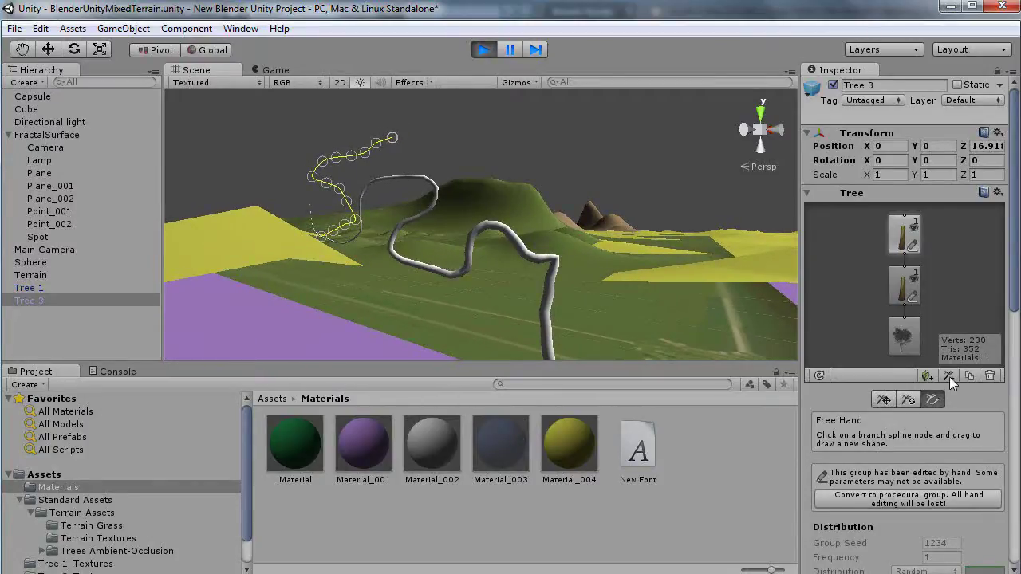
pyautogui.click(902, 297)
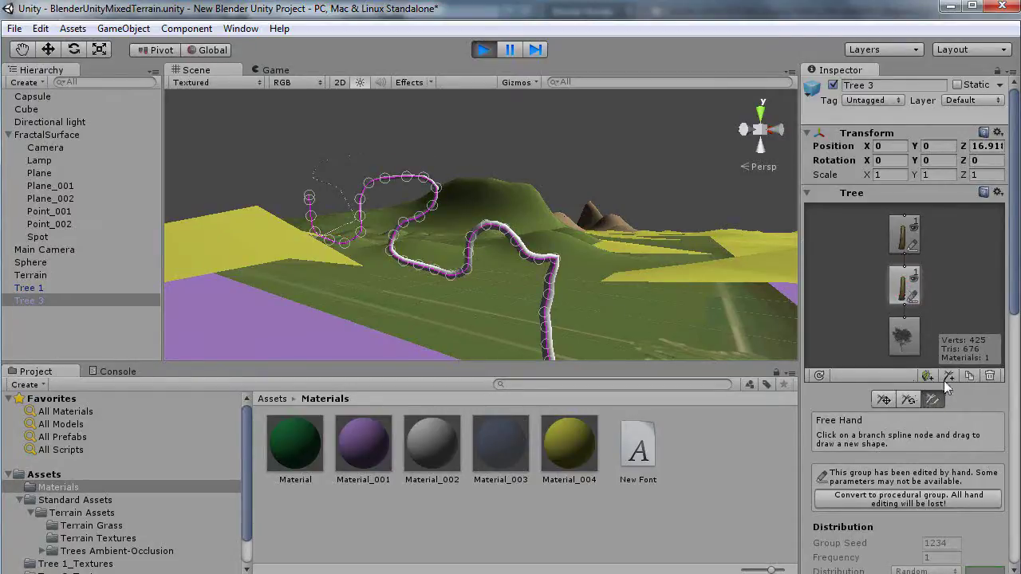
pyautogui.click(948, 375)
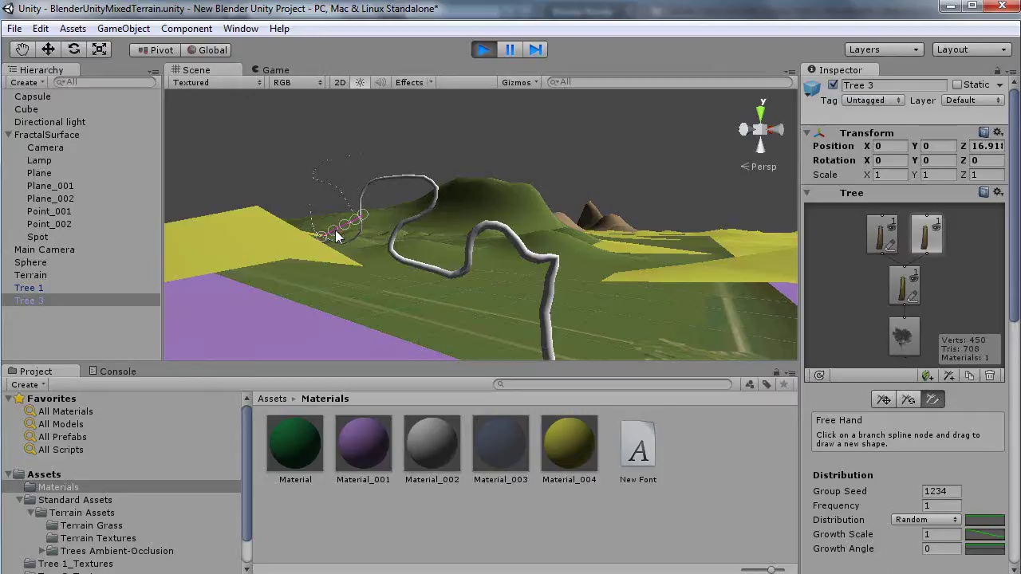
# - Redraw the second branch freehand as a curve that dips low and rises again away from the trunk
pyautogui.moveTo(335, 231)
pyautogui.mouseDown()
pyautogui.moveTo(331, 309)
pyautogui.moveTo(232, 266)
pyautogui.mouseUp()
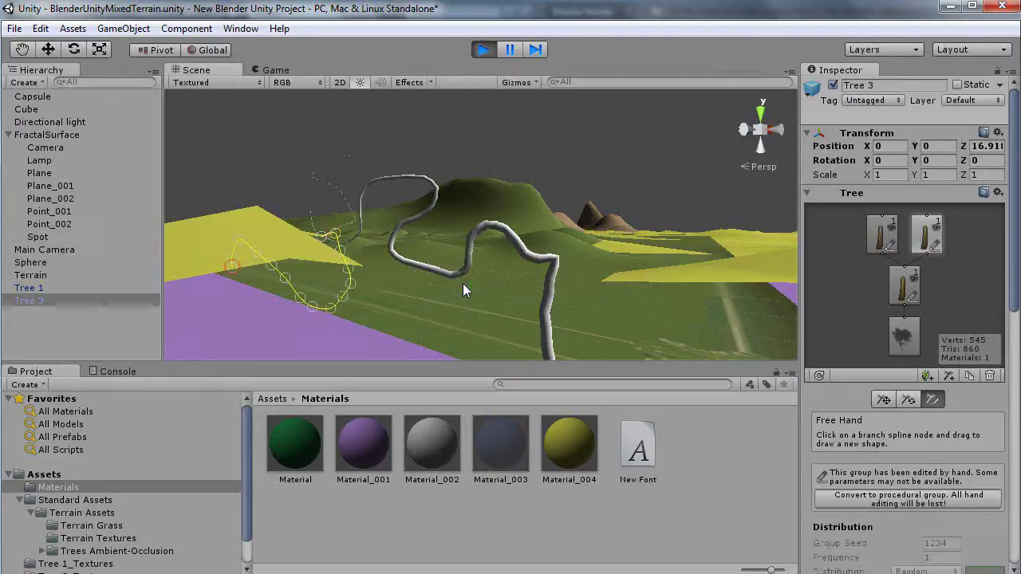
pyautogui.scroll(-3, 462, 283)
pyautogui.moveTo(463, 283); pyautogui.dragTo(457, 231, button='middle')
pyautogui.scroll(4, 457, 231)
pyautogui.keyDown('alt'); pyautogui.moveTo(459, 235); pyautogui.dragTo(405, 229); pyautogui.keyUp('alt')
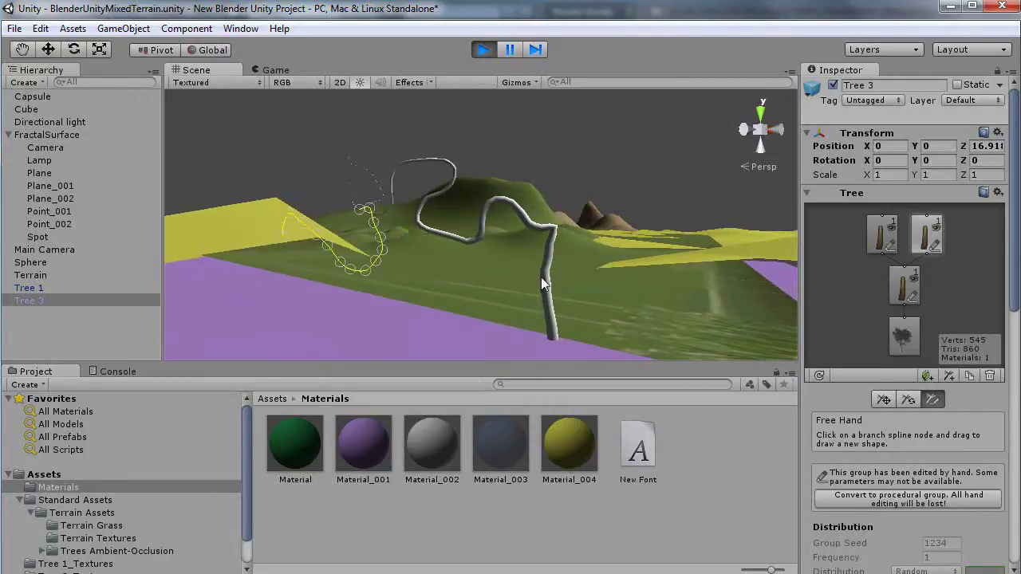
pyautogui.moveTo(542, 280)
pyautogui.keyDown('alt'); pyautogui.mouseDown()
pyautogui.moveTo(454, 296)
pyautogui.moveTo(193, 289)
pyautogui.moveTo(322, 304)
pyautogui.moveTo(296, 303)
pyautogui.mouseUp(); pyautogui.keyUp('alt')
# - Redraw the outer part of the second branch freehand from rotated viewing angles, extending it further away from the trunk
pyautogui.moveTo(438, 255)
pyautogui.mouseDown()
pyautogui.moveTo(433, 244)
pyautogui.moveTo(349, 254)
pyautogui.moveTo(348, 293)
pyautogui.mouseUp()
pyautogui.moveTo(548, 287)
pyautogui.mouseDown(button='middle')
pyautogui.moveTo(449, 285)
pyautogui.moveTo(520, 257)
pyautogui.mouseUp(button='middle')
pyautogui.keyDown('alt'); pyautogui.moveTo(519, 256); pyautogui.dragTo(344, 230); pyautogui.keyUp('alt')
pyautogui.moveTo(503, 189); pyautogui.dragTo(529, 211)
pyautogui.moveTo(465, 253); pyautogui.dragTo(532, 273, button='middle')
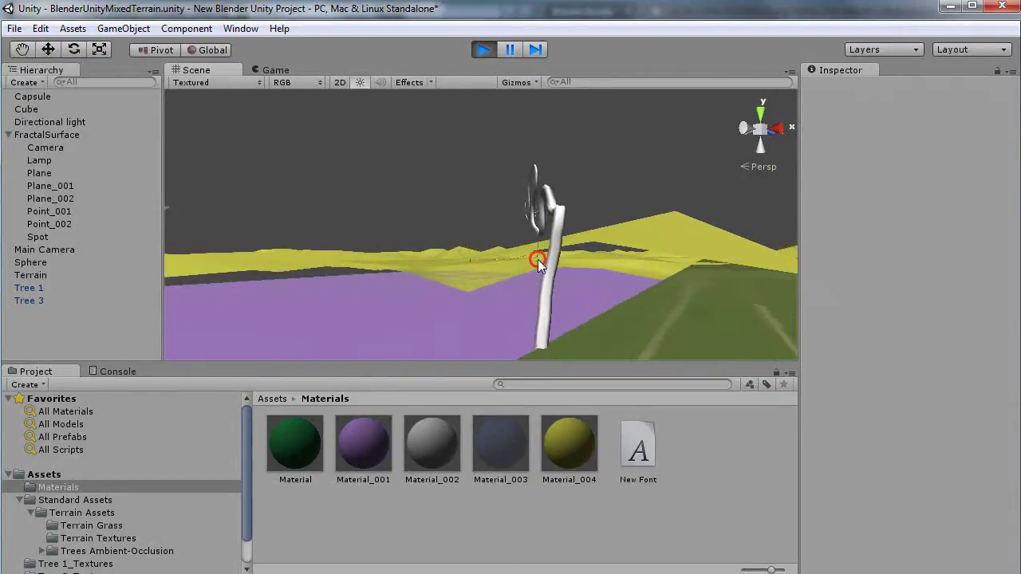
pyautogui.click(537, 260)
pyautogui.scroll(-3, 422, 262)
pyautogui.moveTo(422, 262); pyautogui.dragTo(654, 296, button='middle')
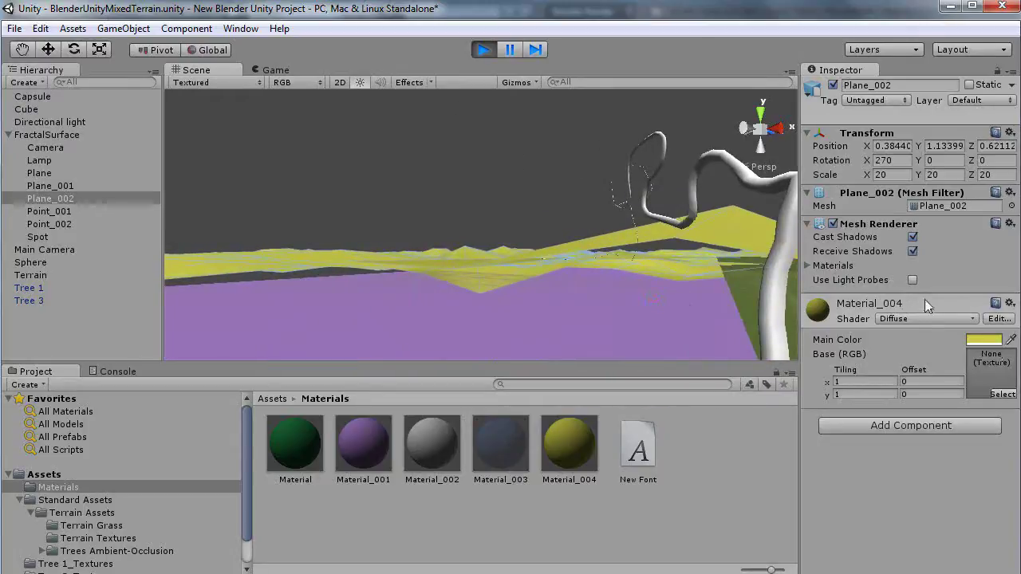
# - Reselect Tree 3 and redraw the second branch's outer part freehand as a long winding curve with an upright tip
pyautogui.click(28, 301)
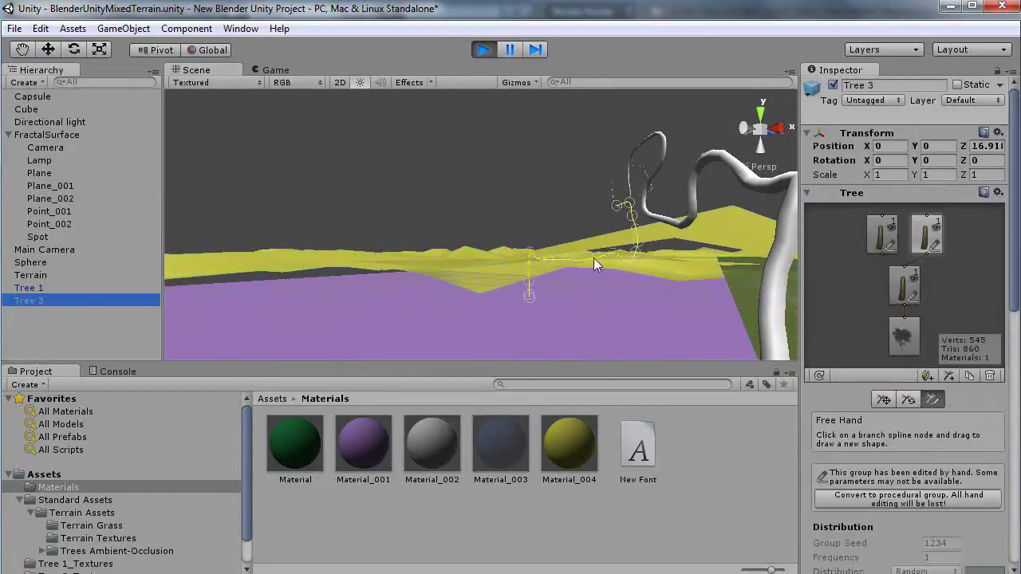
pyautogui.moveTo(634, 241)
pyautogui.mouseDown()
pyautogui.moveTo(615, 212)
pyautogui.moveTo(524, 183)
pyautogui.moveTo(454, 183)
pyautogui.moveTo(558, 281)
pyautogui.mouseUp()
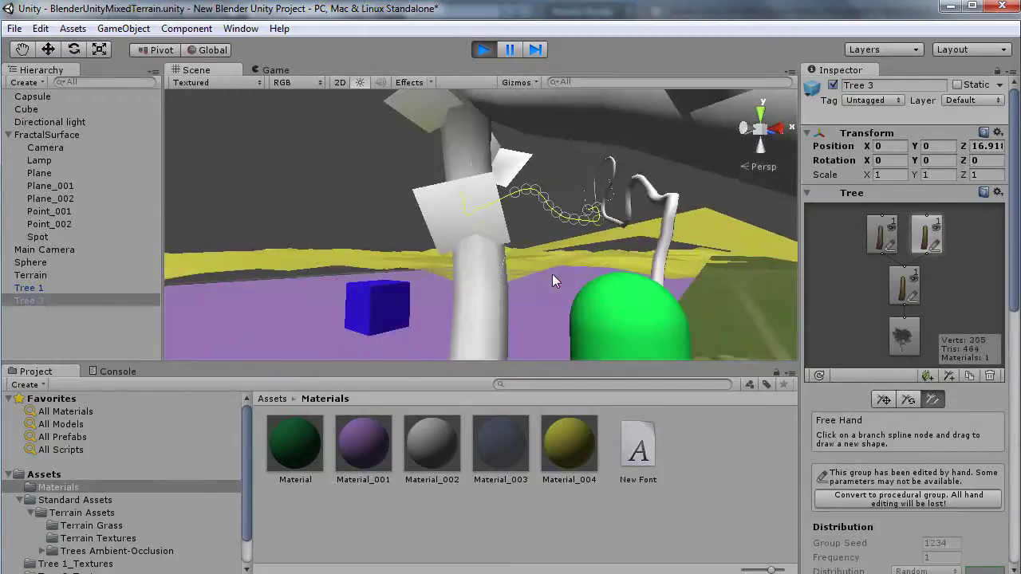
pyautogui.moveTo(568, 254); pyautogui.dragTo(530, 239, button='middle')
pyautogui.keyDown('alt'); pyautogui.moveTo(512, 239); pyautogui.dragTo(847, 306); pyautogui.keyUp('alt')
pyautogui.scroll(-4, 358, 218)
pyautogui.moveTo(372, 196); pyautogui.dragTo(382, 250)
pyautogui.moveTo(423, 235); pyautogui.dragTo(414, 261, button='middle')
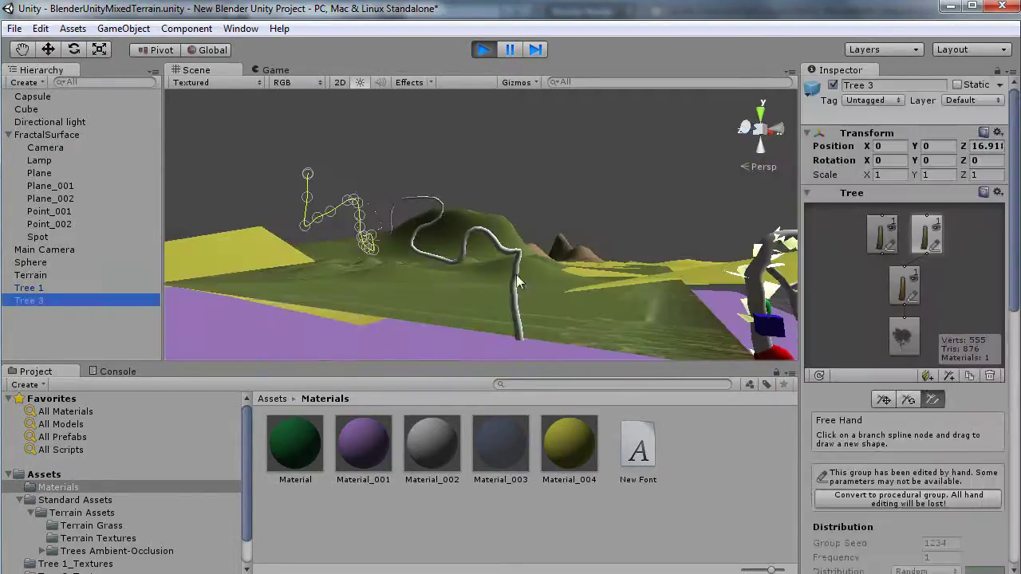
# - Add a child branch group to the second branch group of the tree
pyautogui.click(903, 340)
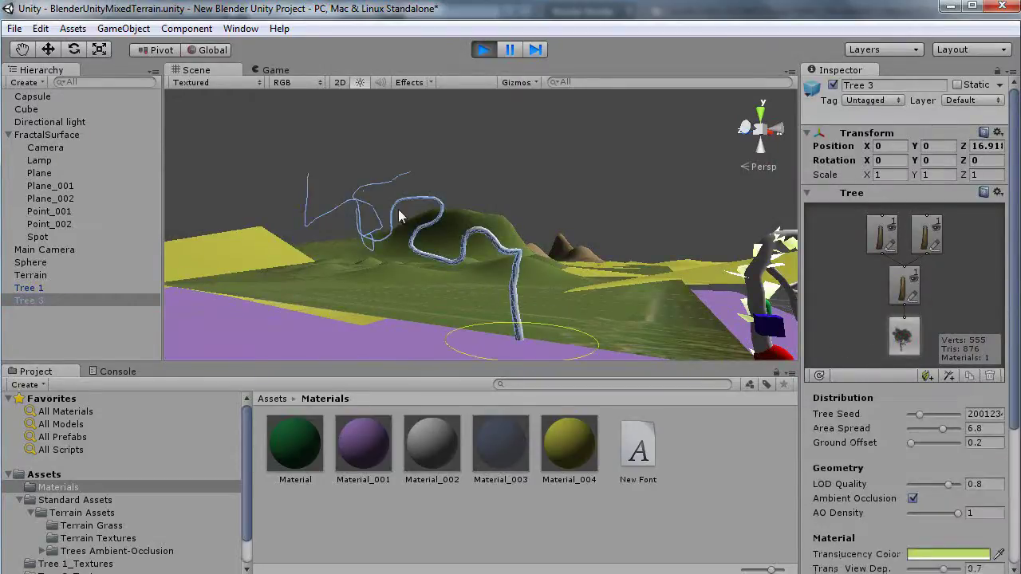
pyautogui.click(902, 284)
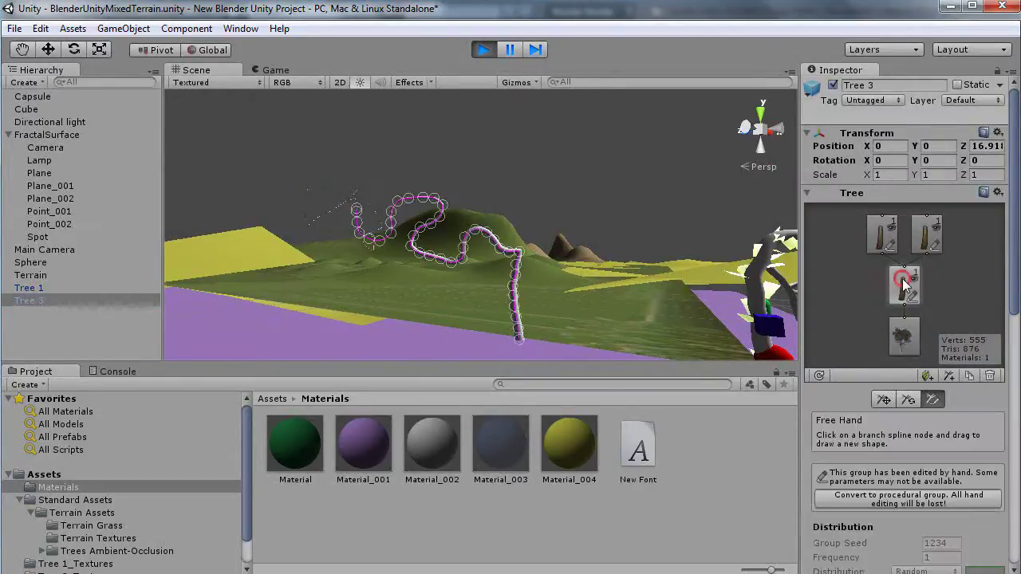
pyautogui.click(928, 239)
pyautogui.click(881, 233)
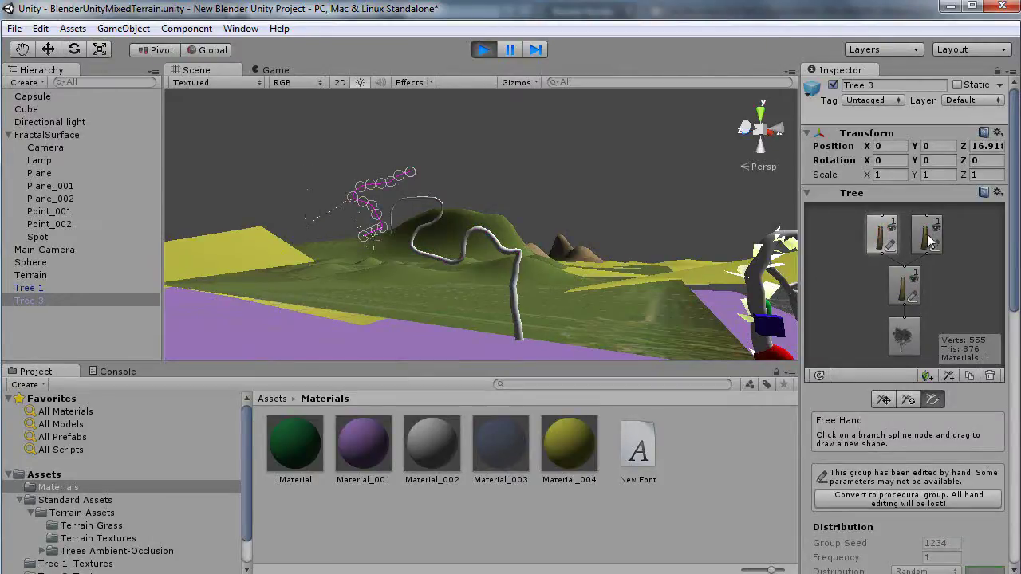
pyautogui.click(928, 239)
pyautogui.click(948, 375)
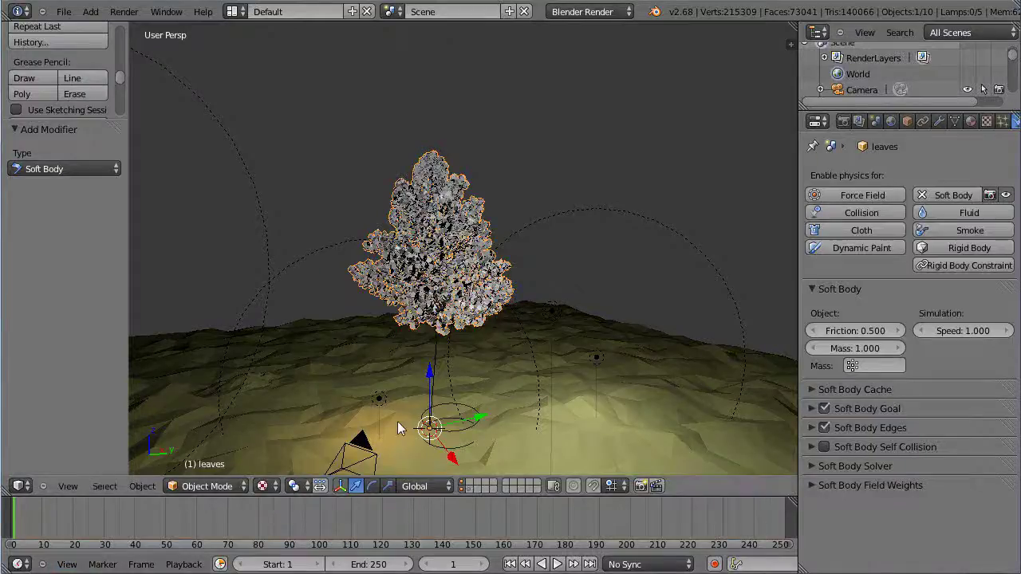
# - Switch to Blender and examine the leafy tree model and the ground plane it stands on
pyautogui.click(355, 408)
pyautogui.rightClick(628, 390)
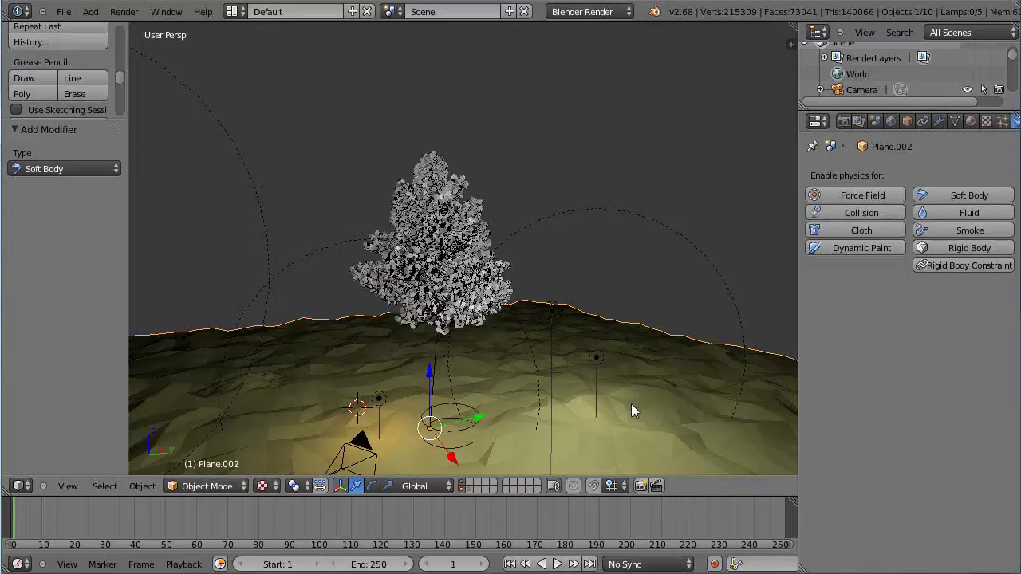
pyautogui.press('KP_Decimal')
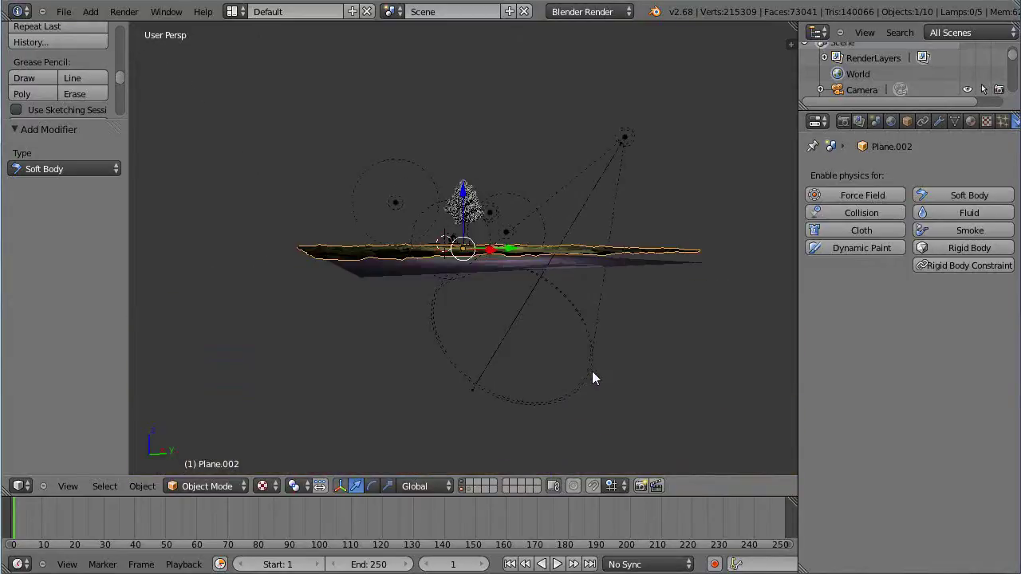
pyautogui.scroll(7, 520, 321)
pyautogui.moveTo(519, 300); pyautogui.dragTo(524, 314, button='middle')
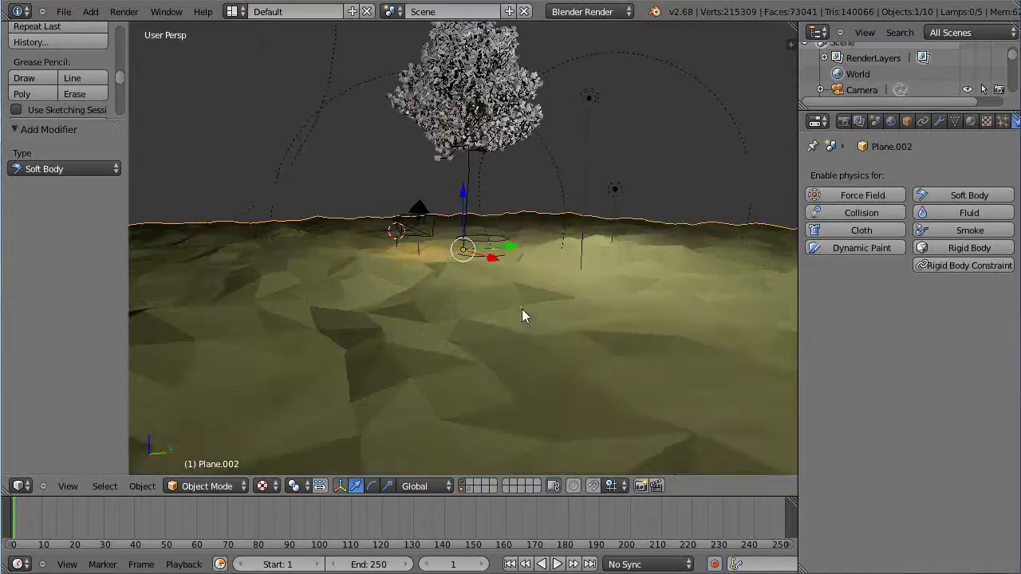
pyautogui.rightClick(475, 53)
pyautogui.press('KP_Decimal')
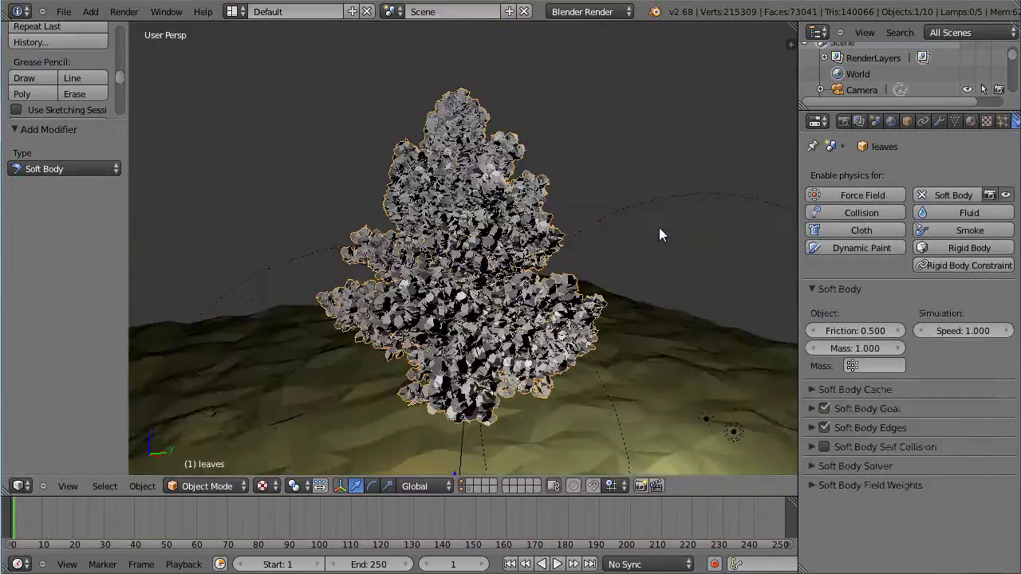
pyautogui.moveTo(656, 229); pyautogui.dragTo(632, 283, button='middle')
pyautogui.scroll(-4, 633, 283)
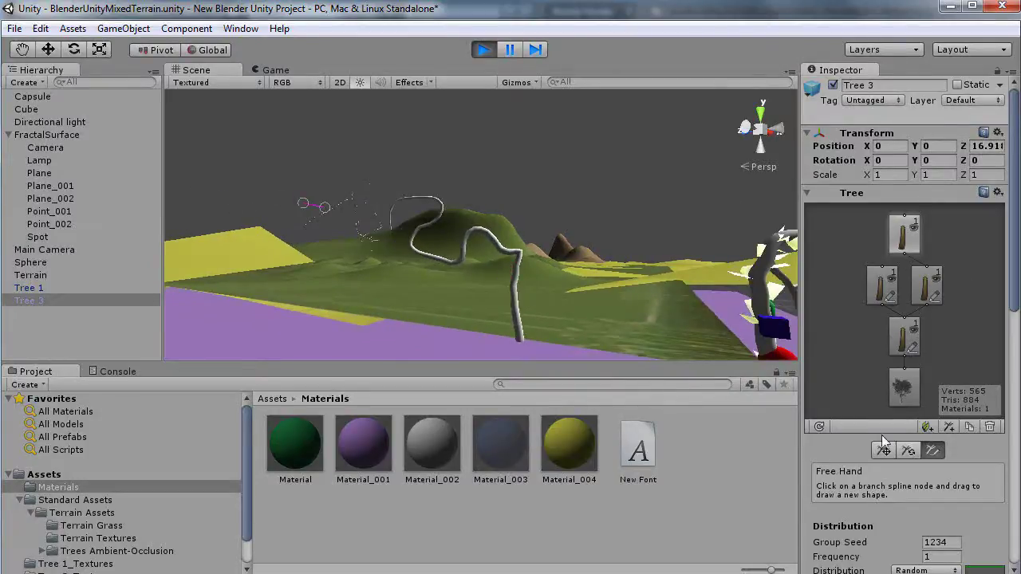
# - Select the new child branch group of Tree 3 and redraw its branch freehand as a wide, open loop
pyautogui.click(905, 388)
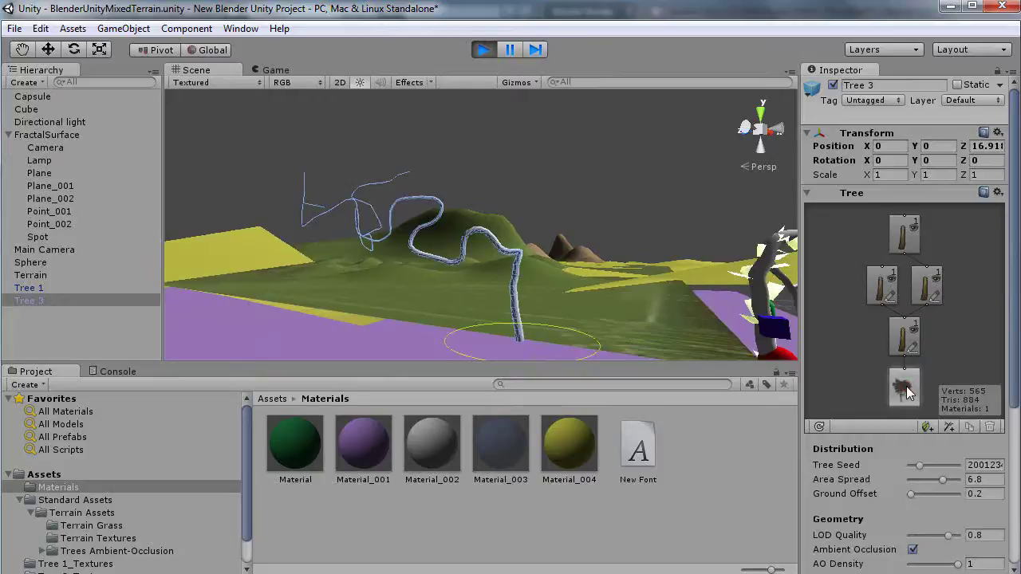
pyautogui.doubleClick(906, 386)
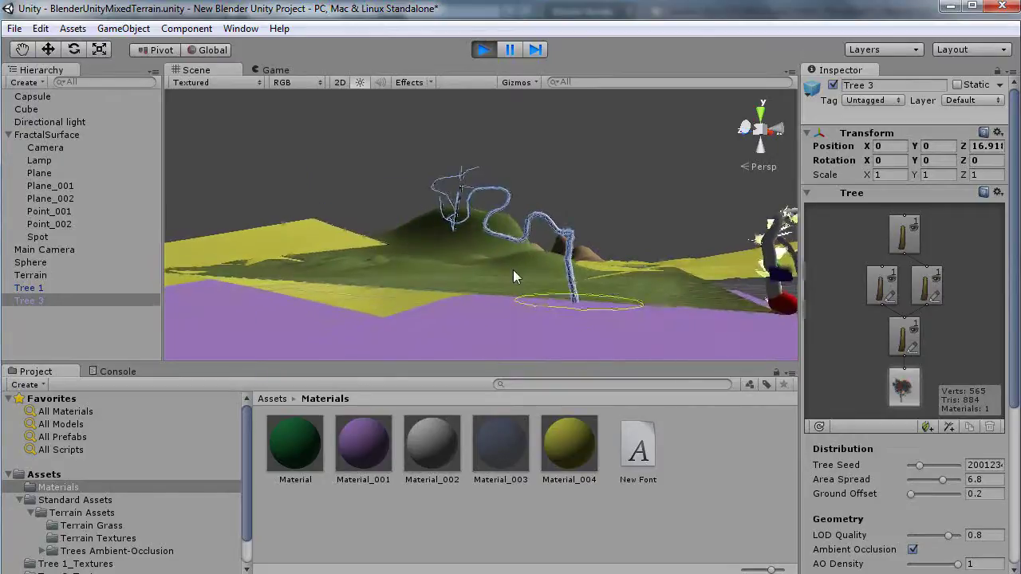
pyautogui.scroll(5, 633, 305)
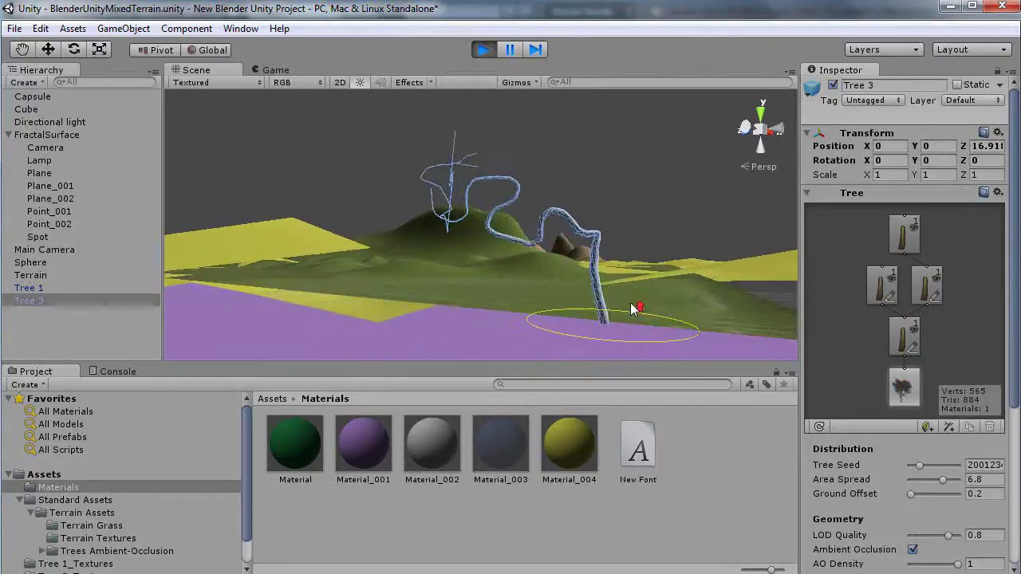
pyautogui.click(925, 287)
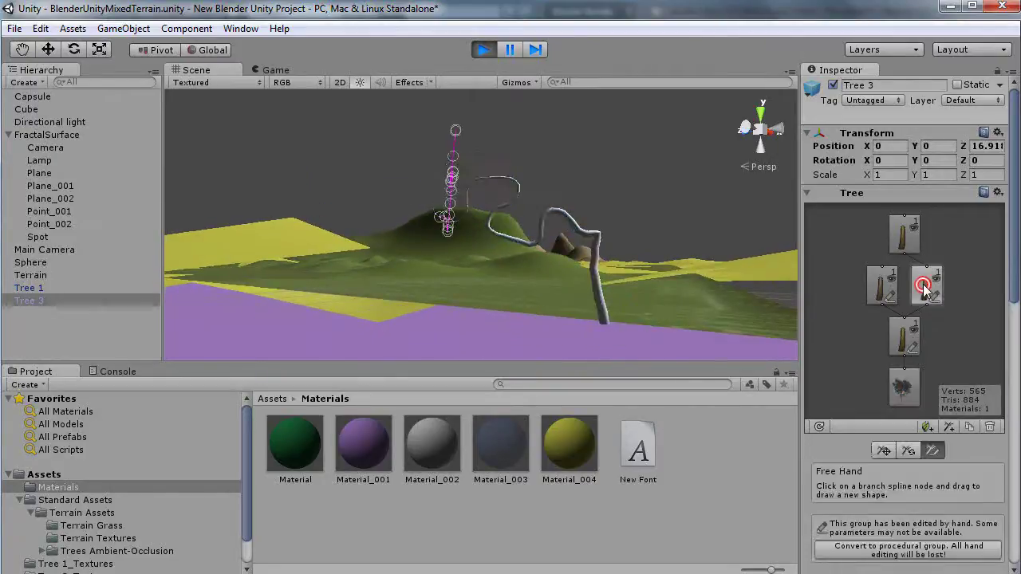
pyautogui.click(904, 240)
pyautogui.click(419, 261)
pyautogui.moveTo(556, 247)
pyautogui.mouseDown()
pyautogui.moveTo(687, 212)
pyautogui.moveTo(622, 155)
pyautogui.moveTo(470, 142)
pyautogui.moveTo(279, 167)
pyautogui.moveTo(351, 291)
pyautogui.moveTo(532, 328)
pyautogui.moveTo(597, 316)
pyautogui.mouseUp()
pyautogui.scroll(-3, 608, 320)
pyautogui.moveTo(607, 320); pyautogui.dragTo(493, 317, button='middle')
pyautogui.scroll(-2, 504, 315)
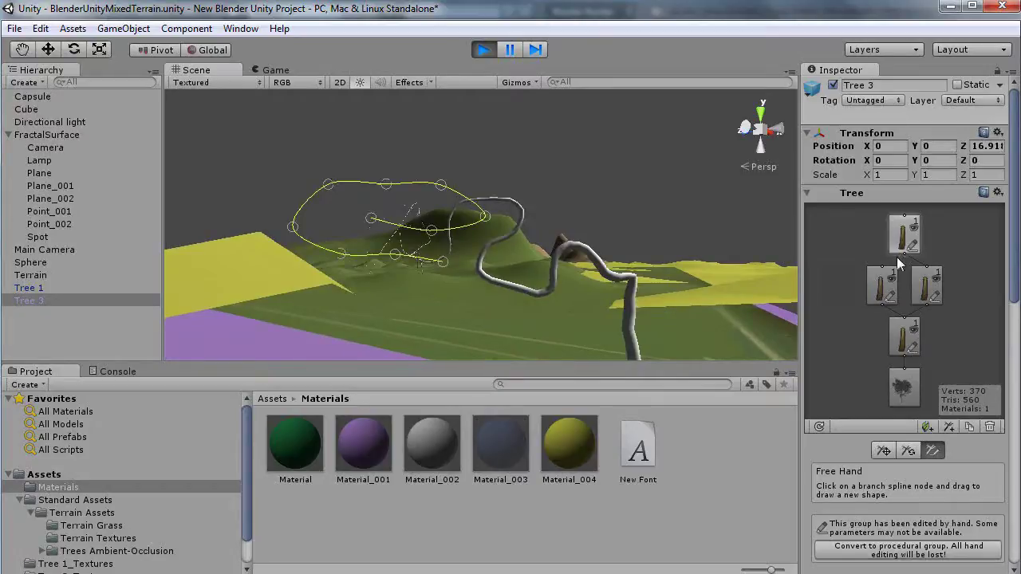
# - Add a leaf group to the second branch group on the trunk
pyautogui.click(885, 284)
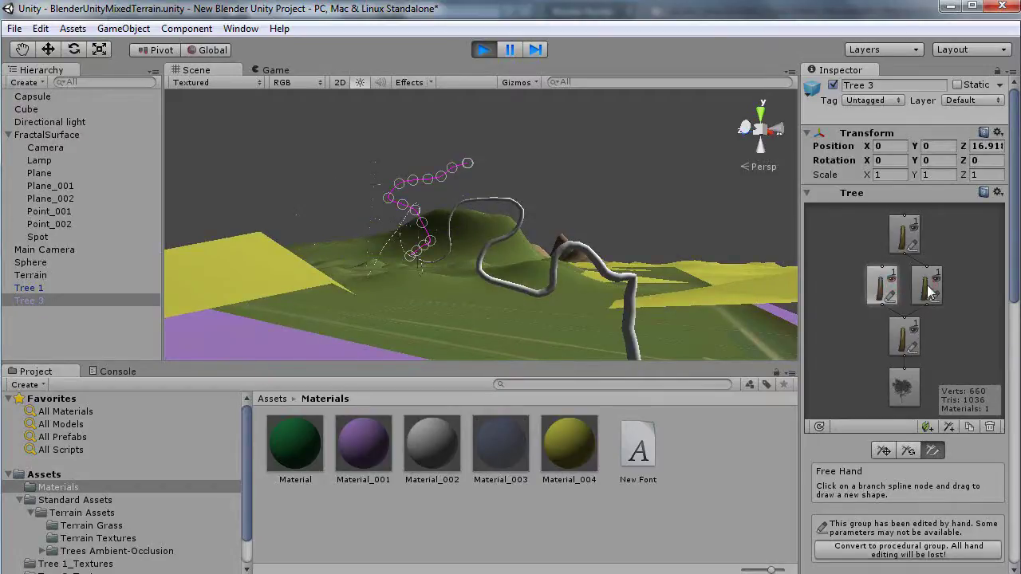
pyautogui.click(927, 288)
pyautogui.click(911, 336)
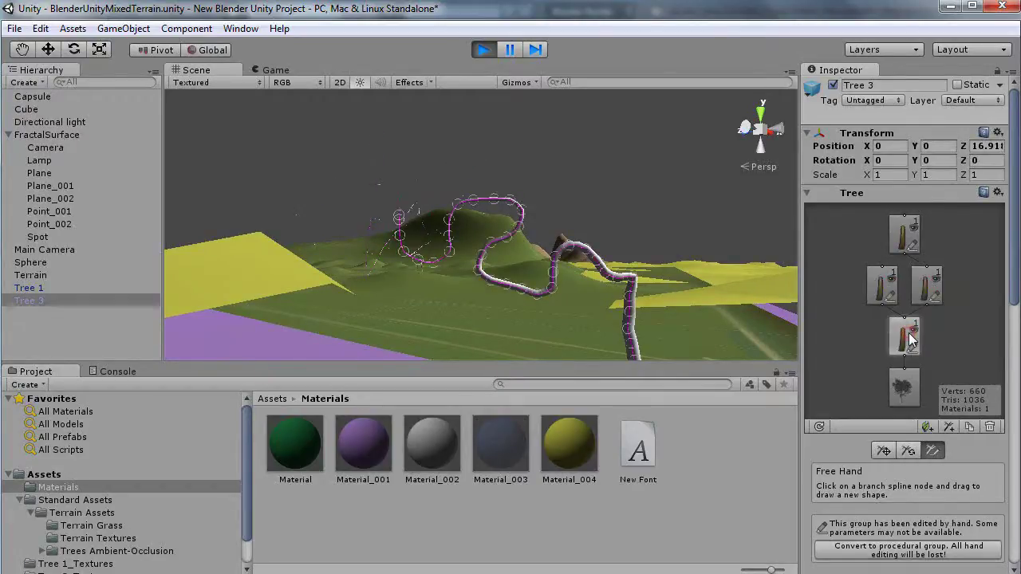
pyautogui.click(928, 293)
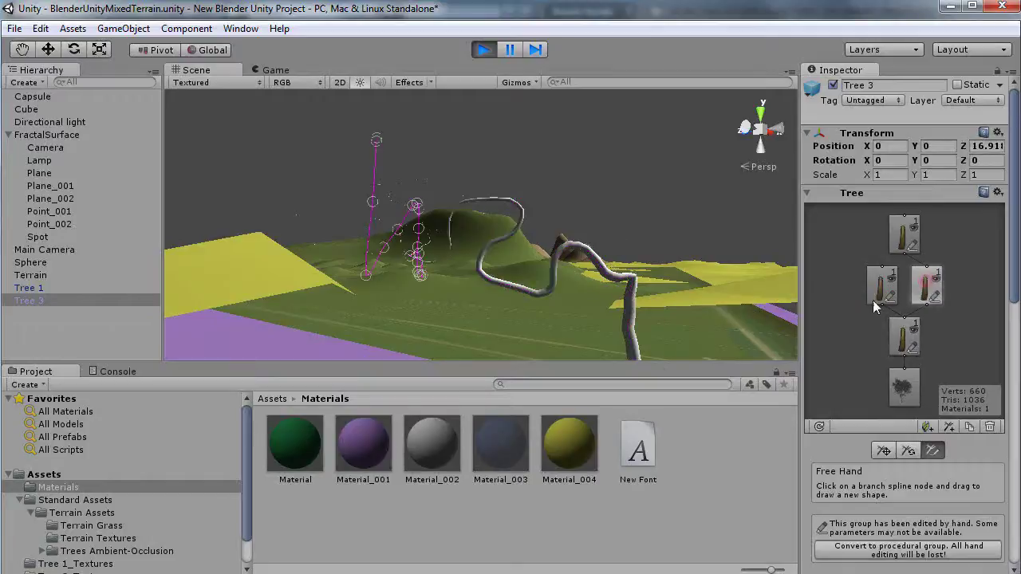
pyautogui.keyDown('alt'); pyautogui.moveTo(592, 304); pyautogui.dragTo(447, 303); pyautogui.keyUp('alt')
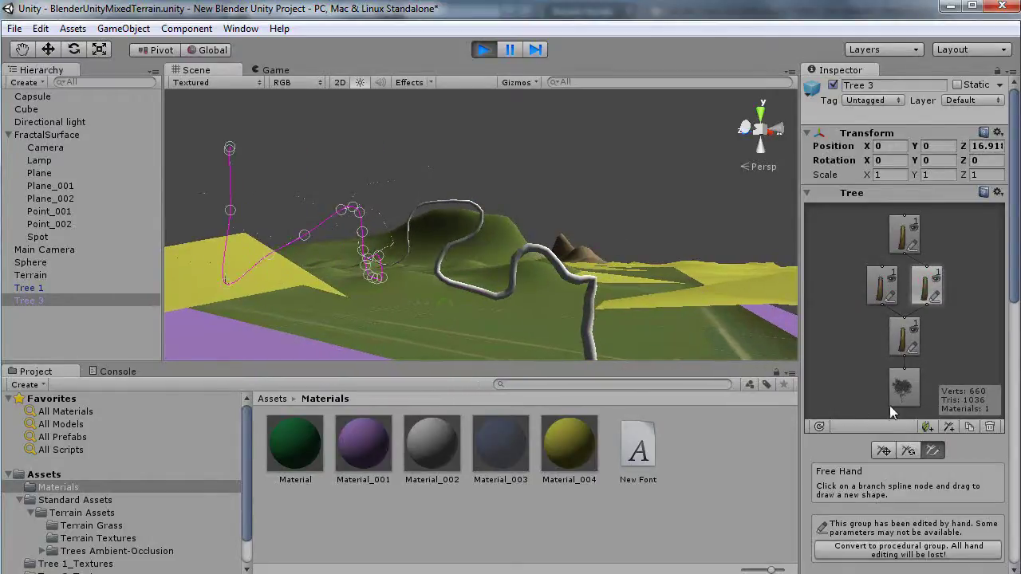
pyautogui.click(927, 428)
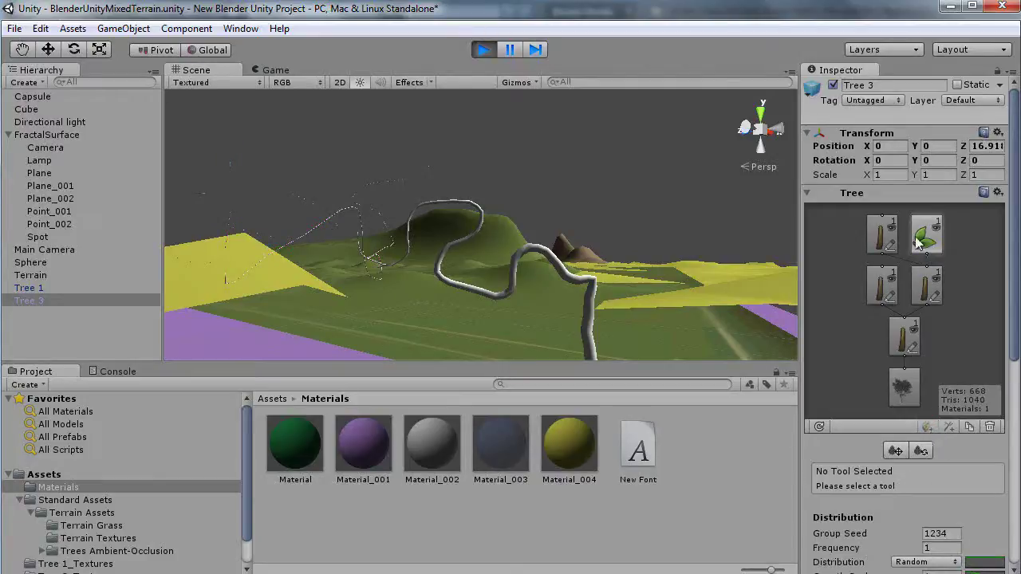
# - Lower the leaf group's minimum size and set its frequency to 50
pyautogui.scroll(-5, 956, 395)
pyautogui.scroll(2, 956, 394)
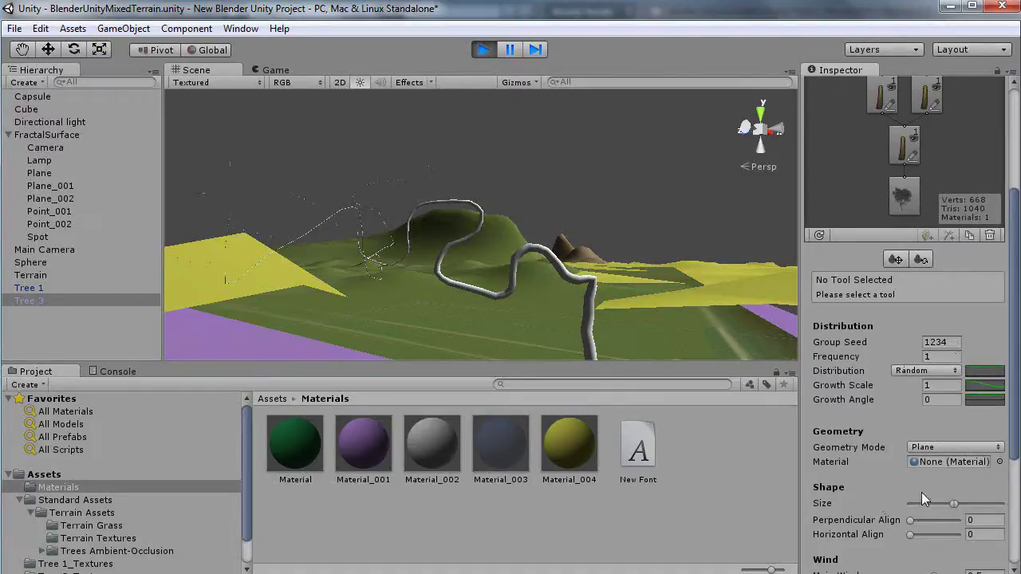
pyautogui.moveTo(955, 505); pyautogui.dragTo(929, 505)
pyautogui.click(927, 357)
pyautogui.write('10')
pyautogui.press('BackSpace')
pyautogui.press('BackSpace')
pyautogui.write('50')
# - Raise the leaf group's minimum size close to its maximum to enlarge the smaller leaves
pyautogui.moveTo(431, 301); pyautogui.dragTo(464, 323, button='middle')
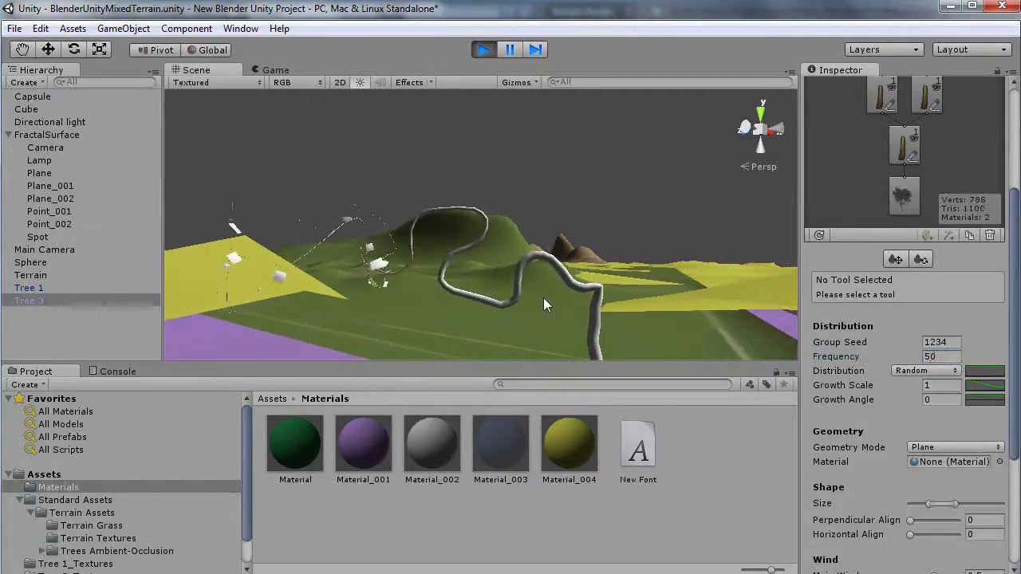
pyautogui.moveTo(542, 296); pyautogui.dragTo(404, 301, button='middle')
pyautogui.moveTo(508, 274); pyautogui.dragTo(682, 281, button='middle')
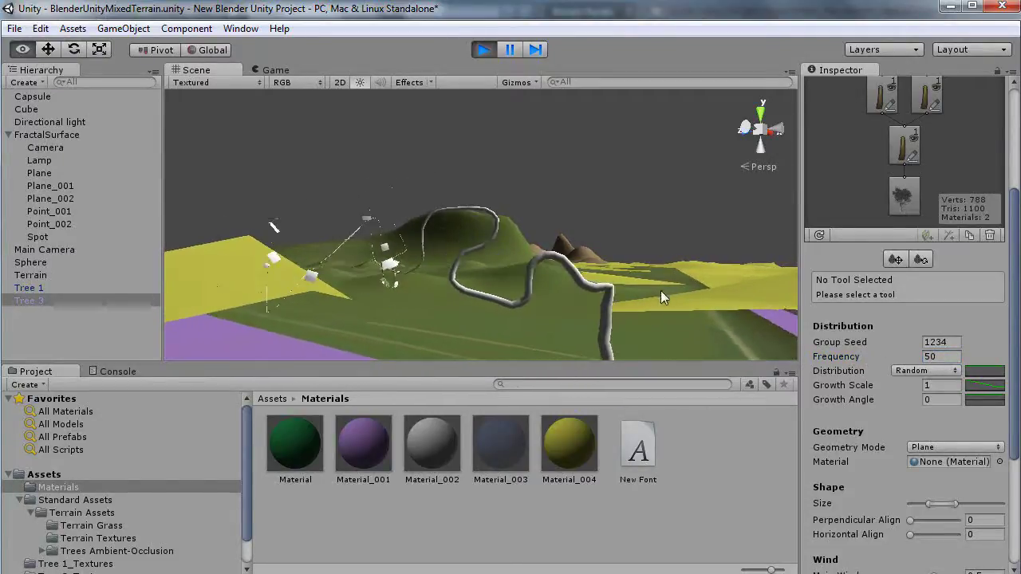
pyautogui.keyDown('alt'); pyautogui.moveTo(661, 288); pyautogui.dragTo(537, 279); pyautogui.keyUp('alt')
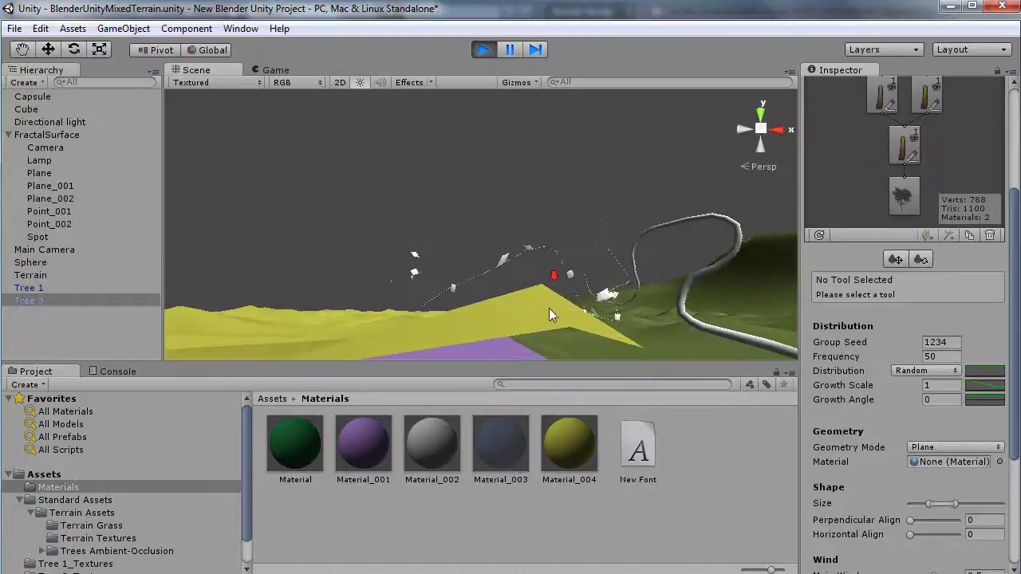
pyautogui.moveTo(554, 306); pyautogui.dragTo(433, 263, button='middle')
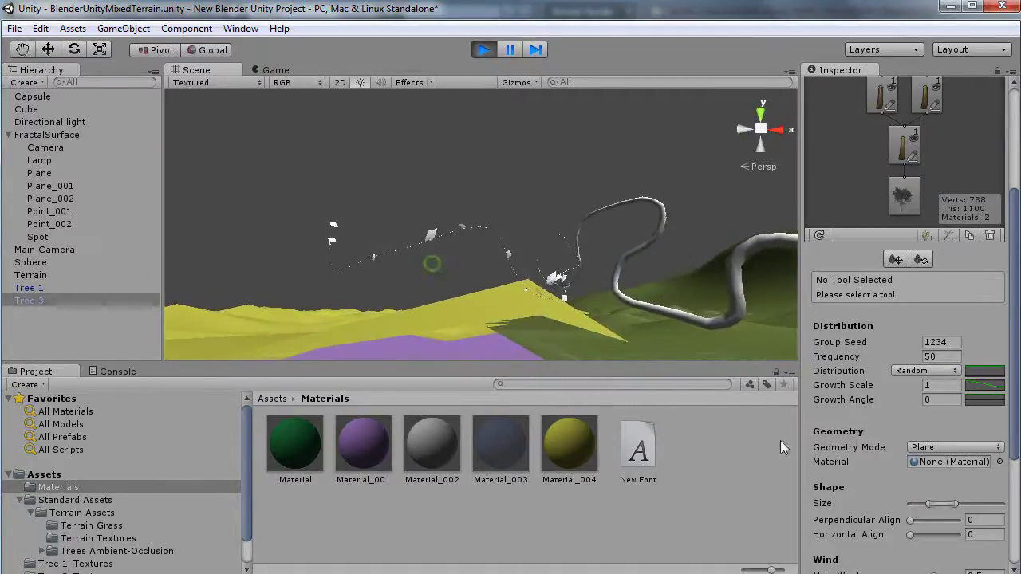
pyautogui.moveTo(927, 504); pyautogui.dragTo(945, 506)
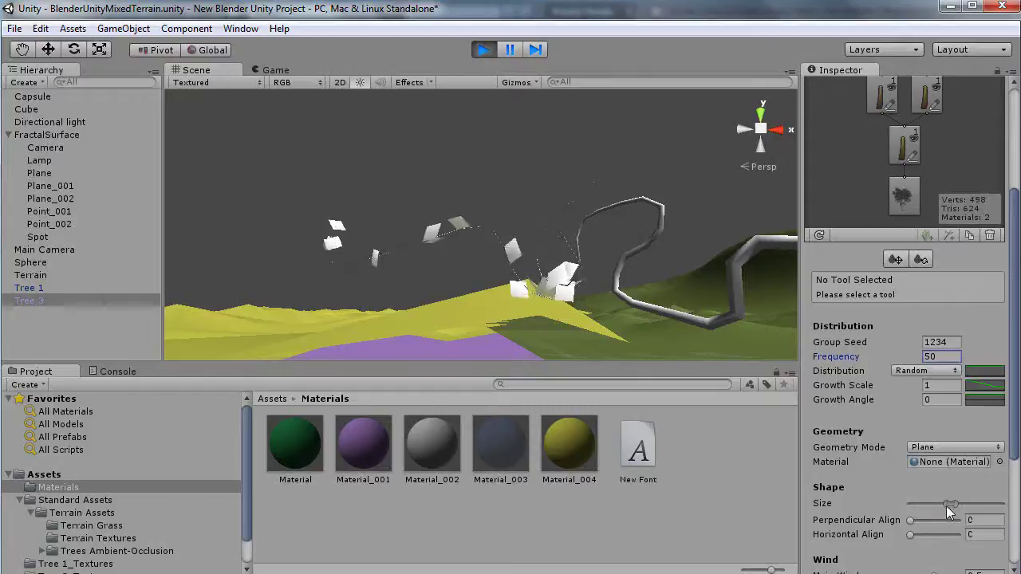
# - Set the leaf group's Group Seed to 123
pyautogui.click(936, 341)
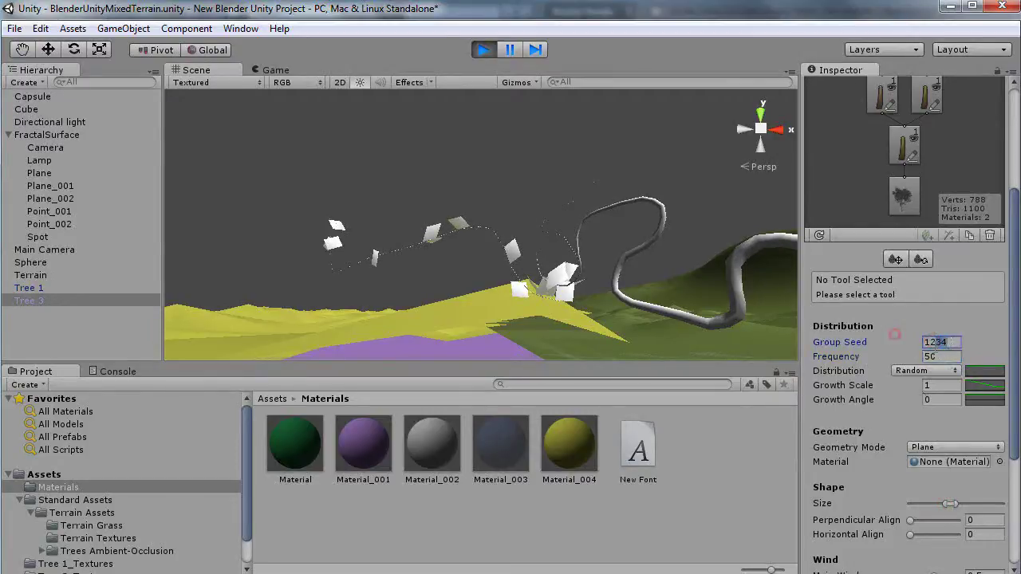
pyautogui.click(923, 341)
pyautogui.moveTo(918, 339); pyautogui.dragTo(981, 343)
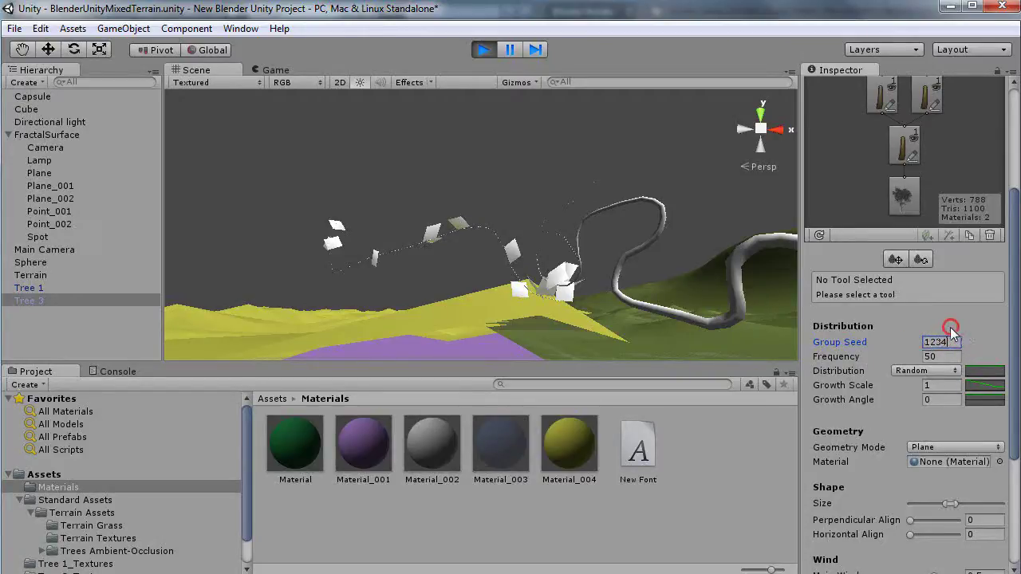
pyautogui.press('BackSpace')
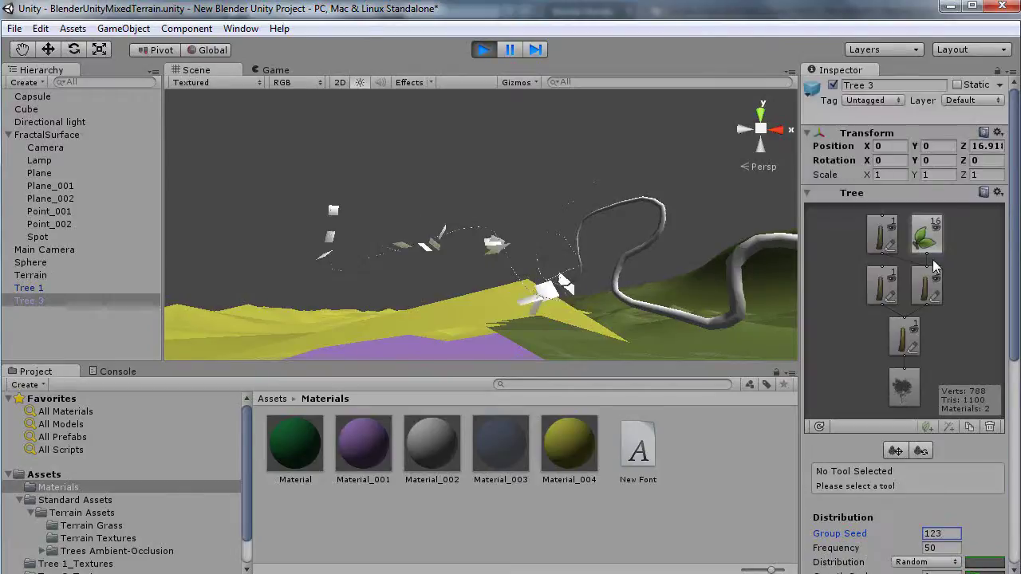
# - Set the leaf group's Perpendicular Align to 0.33 and raise its Horizontal Align slightly above zero
pyautogui.scroll(-3, 881, 432)
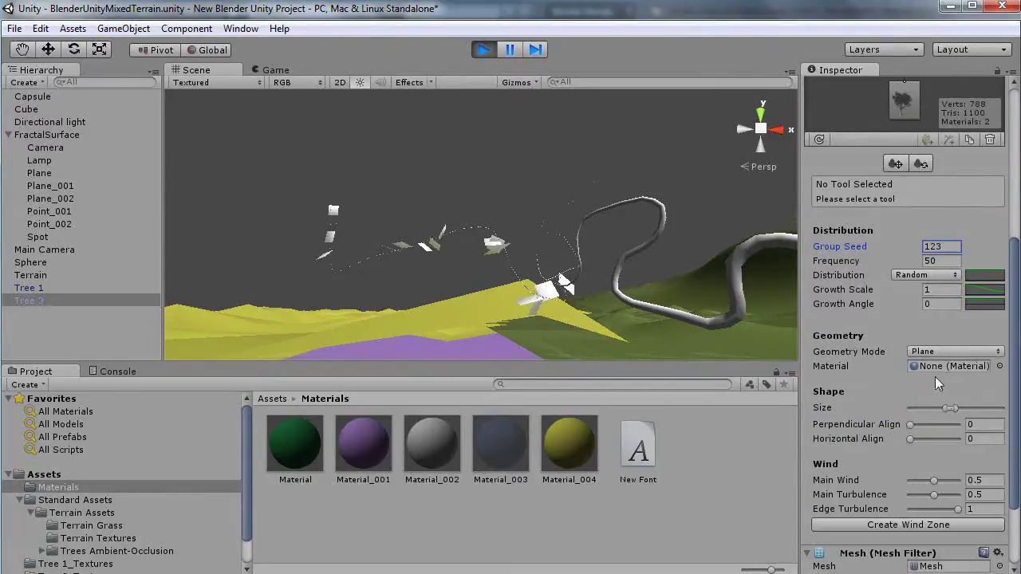
pyautogui.moveTo(911, 425); pyautogui.dragTo(926, 427)
pyautogui.click(926, 440)
pyautogui.scroll(-2, 934, 374)
# - Add a leaf group to the first branch group on the trunk and reattach the existing frequency-50 leaf group directly to the trunk
pyautogui.scroll(8, 935, 372)
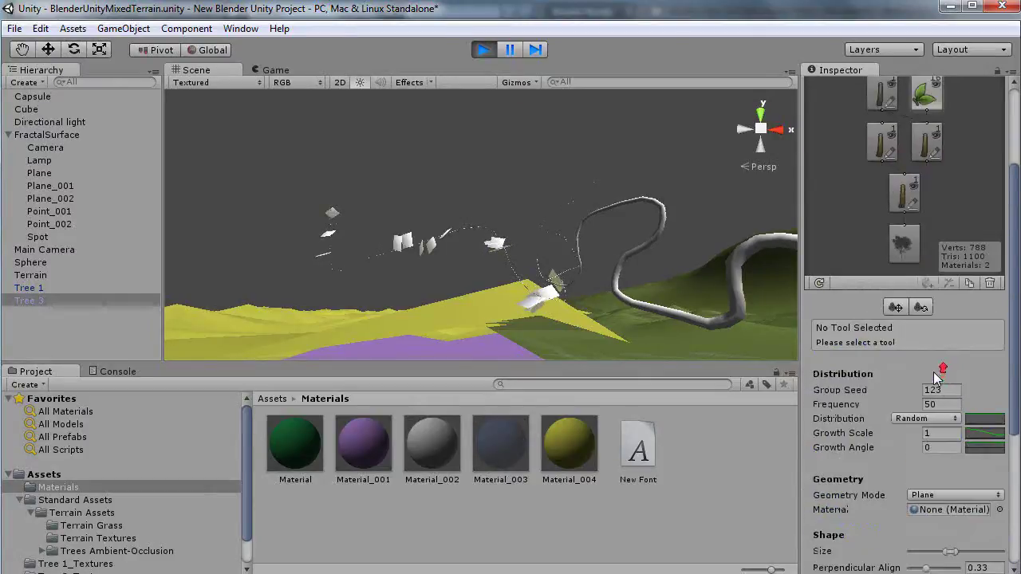
pyautogui.scroll(4, 948, 201)
pyautogui.click(883, 300)
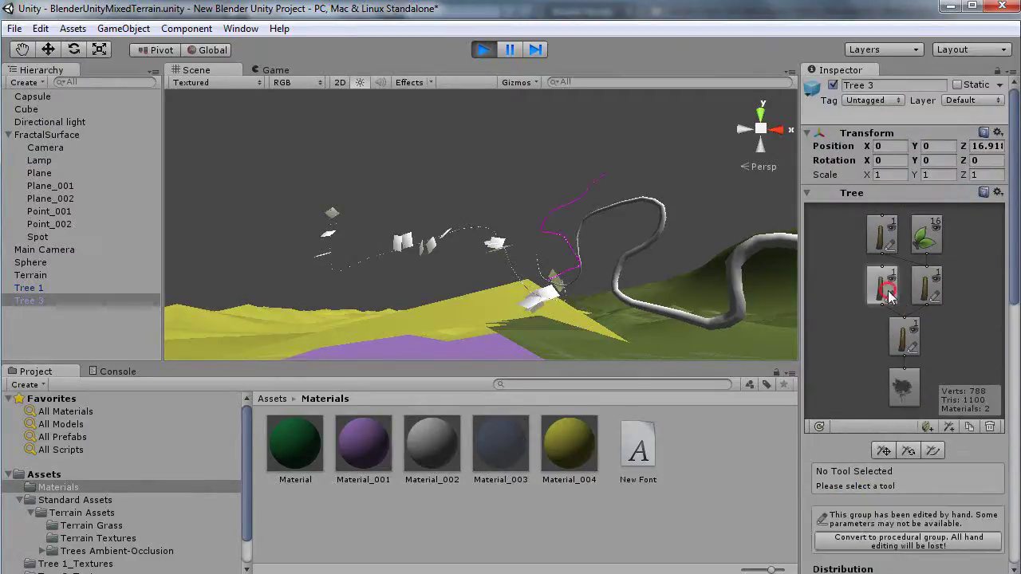
pyautogui.click(927, 427)
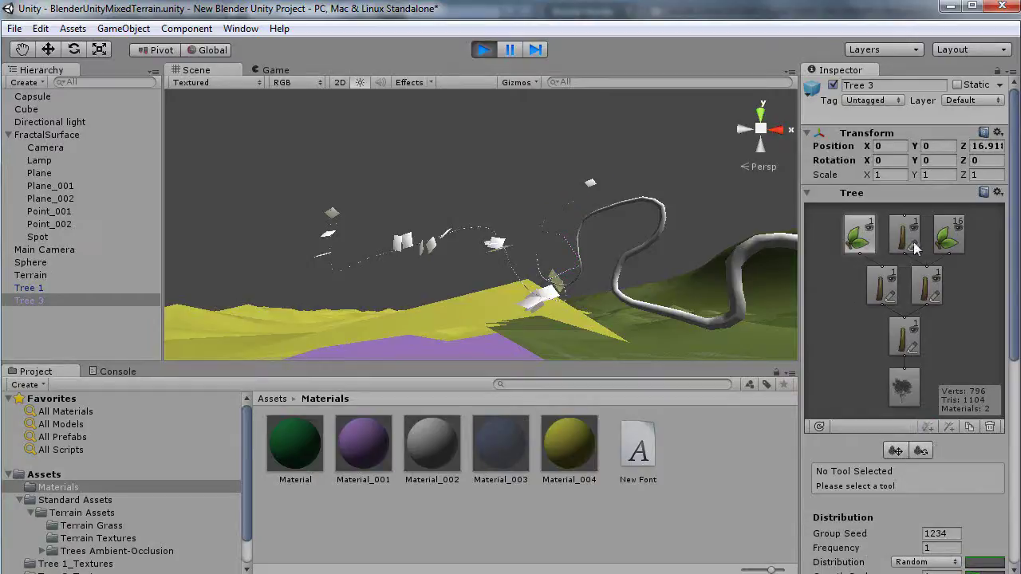
pyautogui.moveTo(944, 236); pyautogui.dragTo(936, 314)
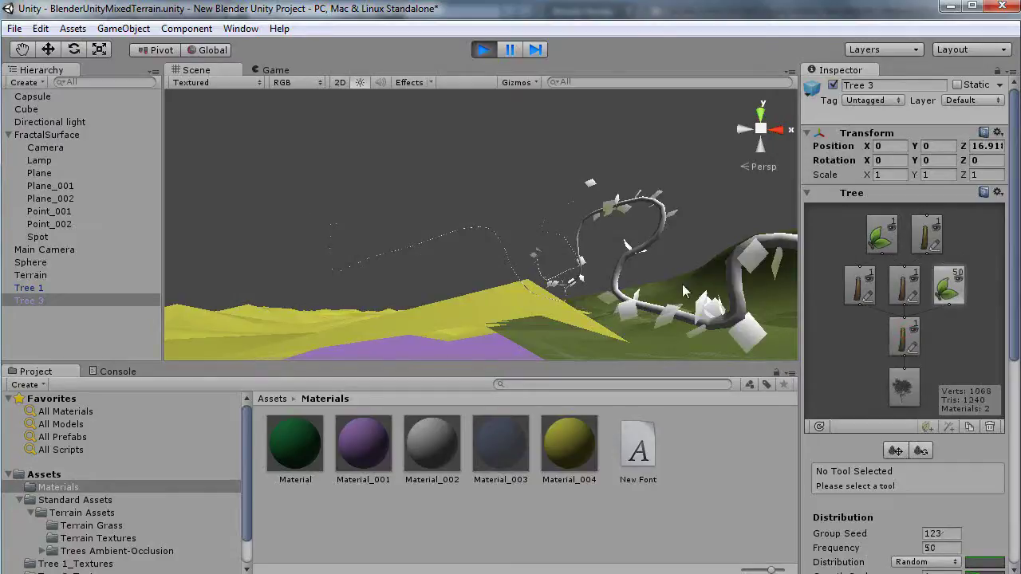
# - Examine the leaf coverage on Tree 3 alongside Tree 1 from several viewpoints, and select Tree 1's trunk in the scene
pyautogui.moveTo(603, 273); pyautogui.dragTo(396, 262, button='right')
pyautogui.click(397, 262)
pyautogui.scroll(-8, 612, 327)
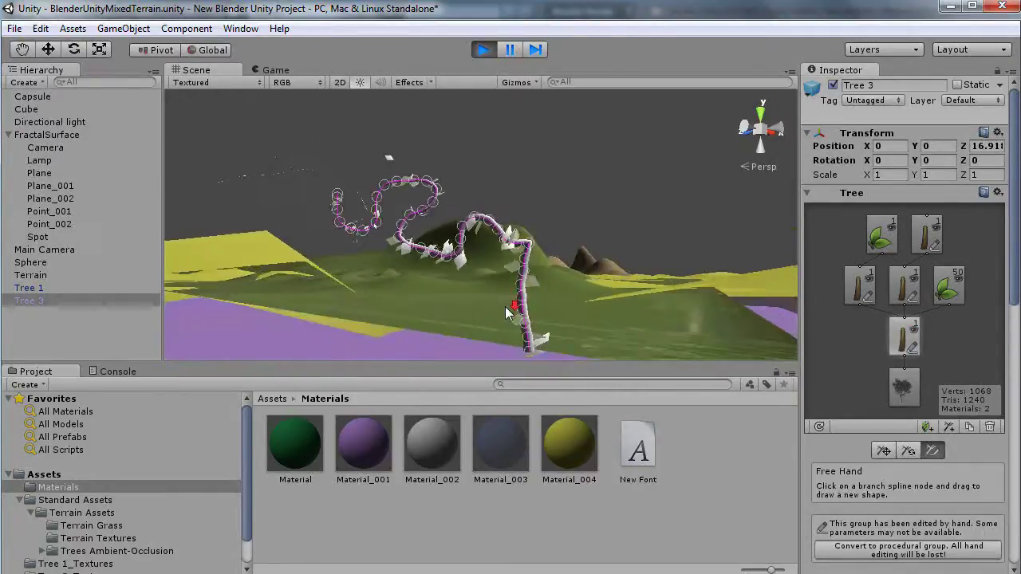
pyautogui.moveTo(505, 306); pyautogui.dragTo(664, 312)
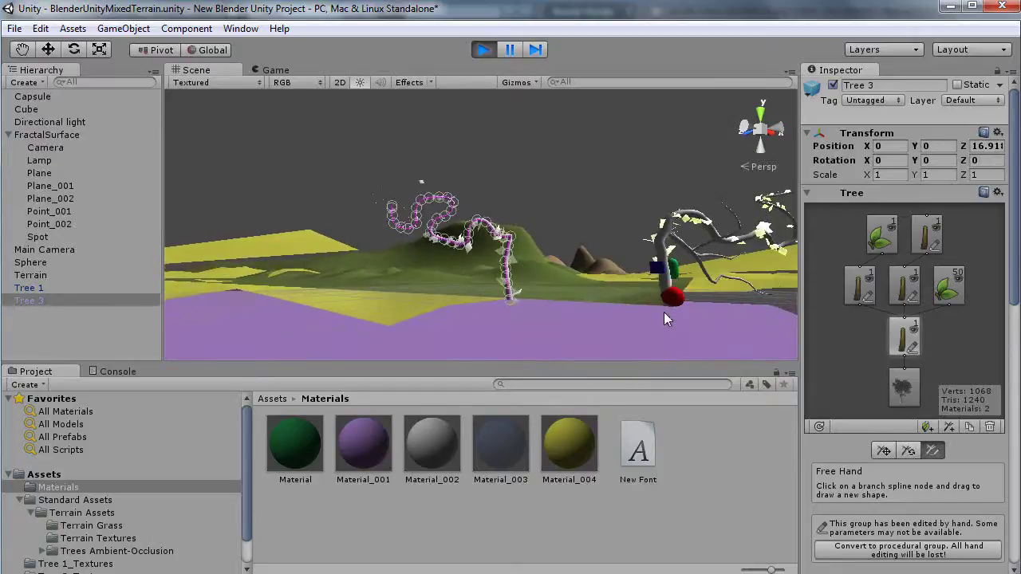
pyautogui.press('Right')
pyautogui.press('Up')
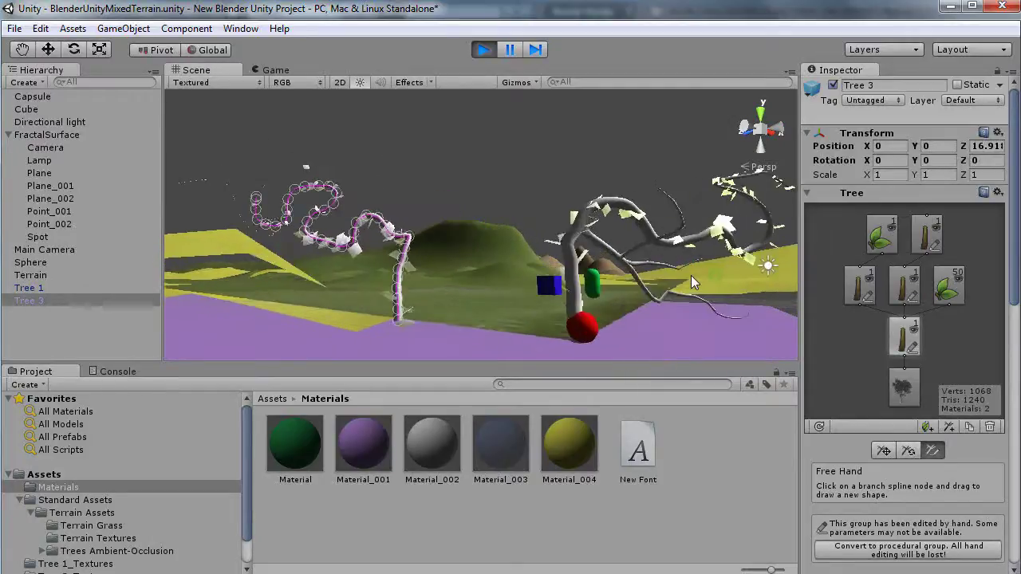
pyautogui.moveTo(725, 270); pyautogui.dragTo(704, 270, button='middle')
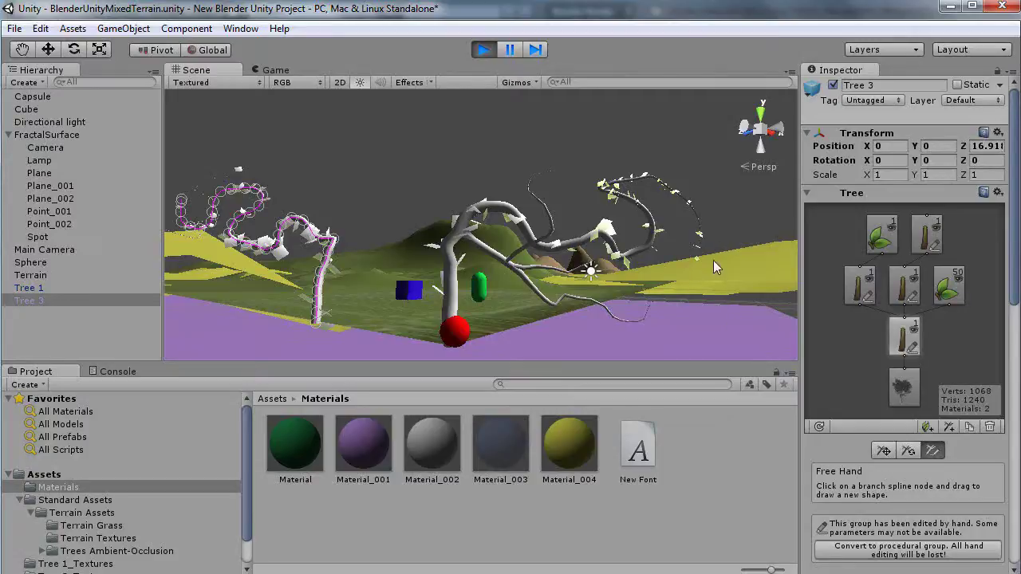
pyautogui.scroll(3, 550, 243)
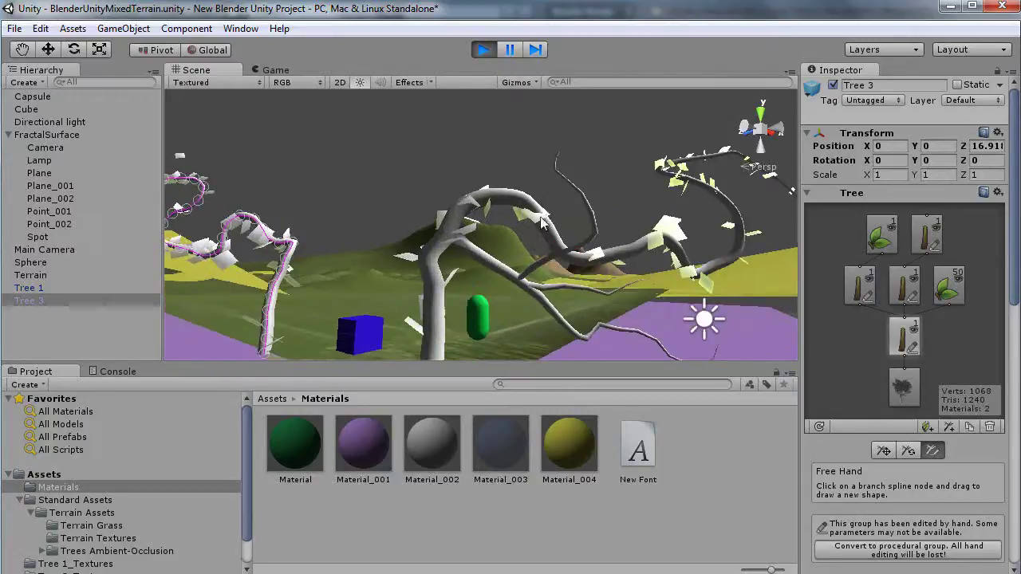
pyautogui.moveTo(610, 256); pyautogui.dragTo(551, 241, button='middle')
pyautogui.scroll(-1, 560, 263)
pyautogui.scroll(-1, 560, 262)
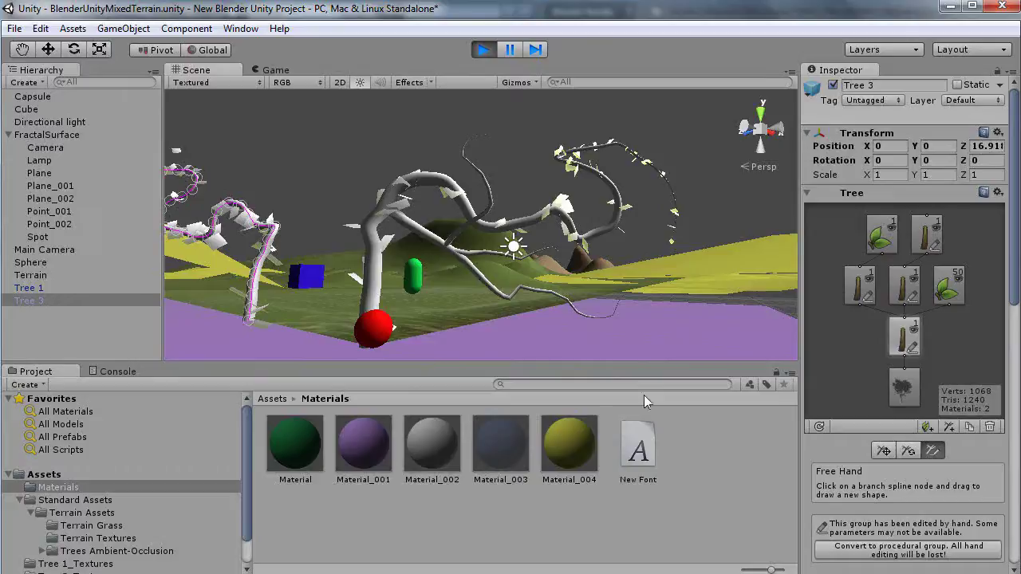
pyautogui.moveTo(378, 265); pyautogui.dragTo(511, 278, button='middle')
pyautogui.keyDown('alt'); pyautogui.moveTo(512, 278); pyautogui.dragTo(486, 281); pyautogui.keyUp('alt')
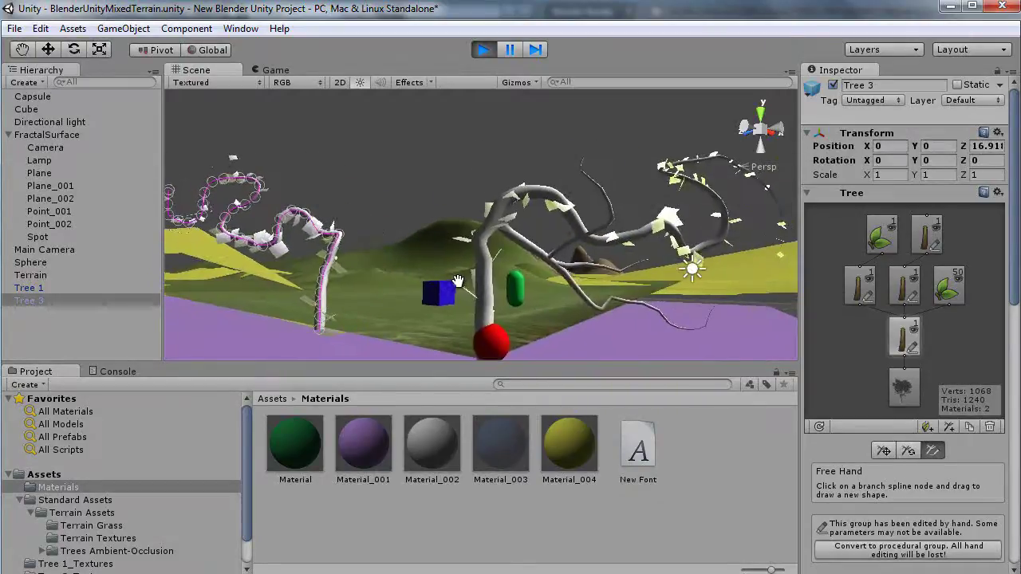
pyautogui.click(540, 192)
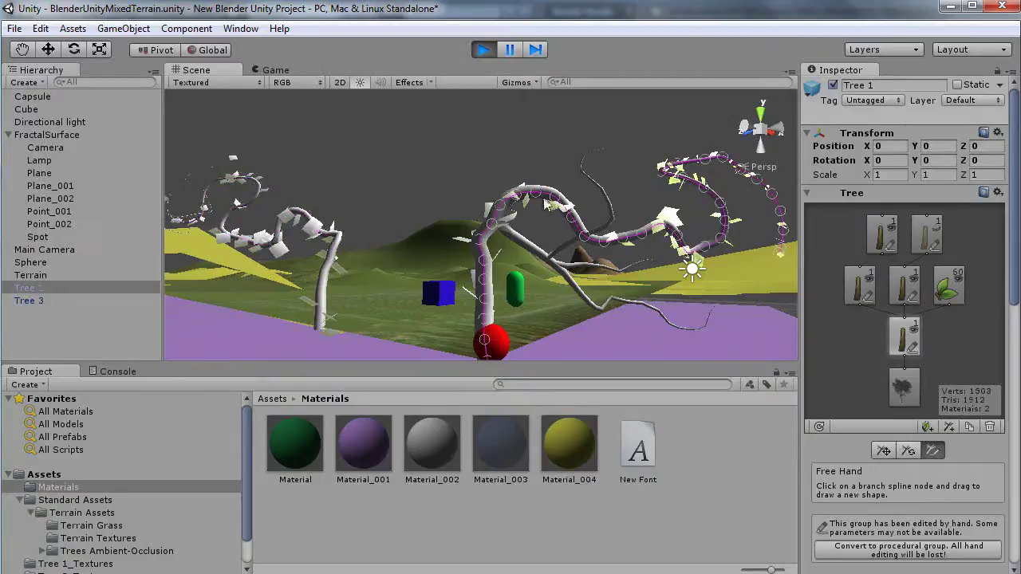